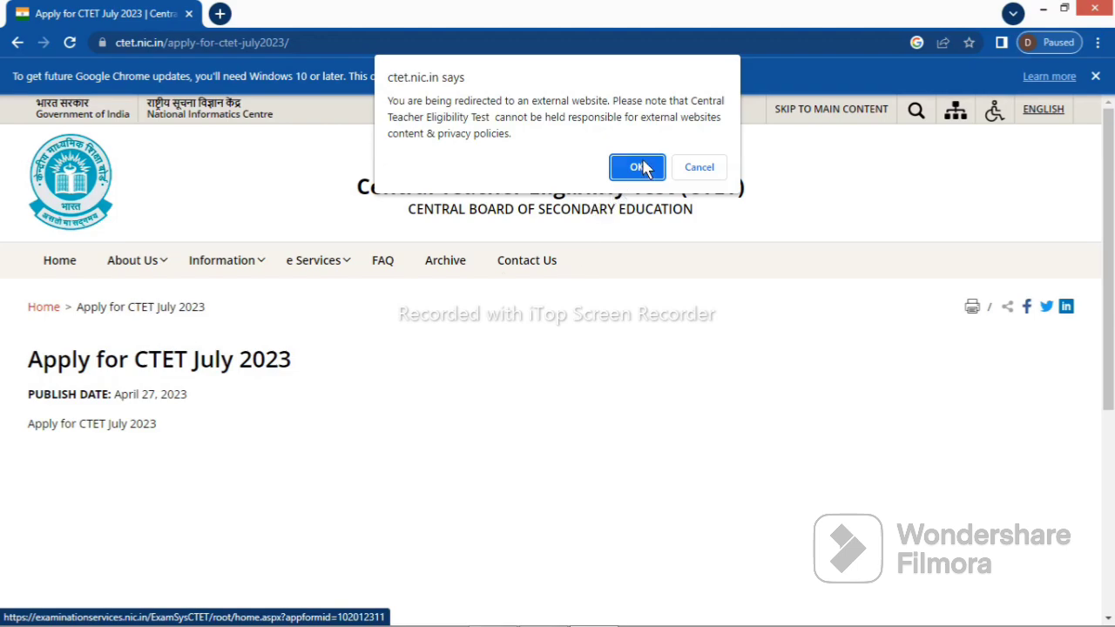
Confirm the external redirect to open the CTET July 2023 examination services site
click(637, 168)
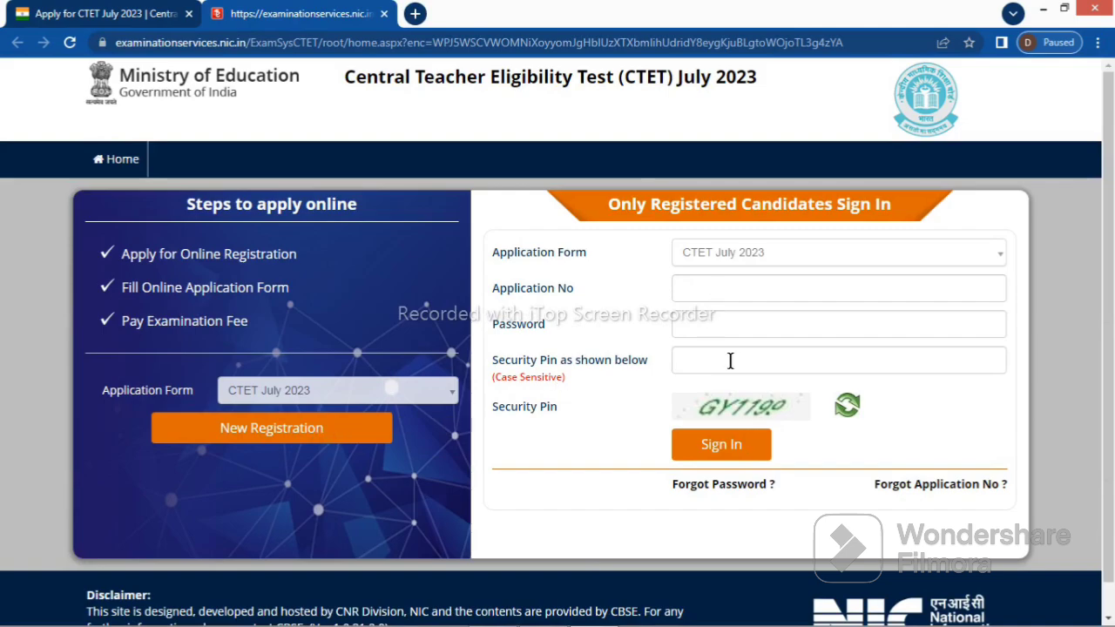
Start a New Registration, tick the instructions declaration and proceed to the blank application form
click(349, 433)
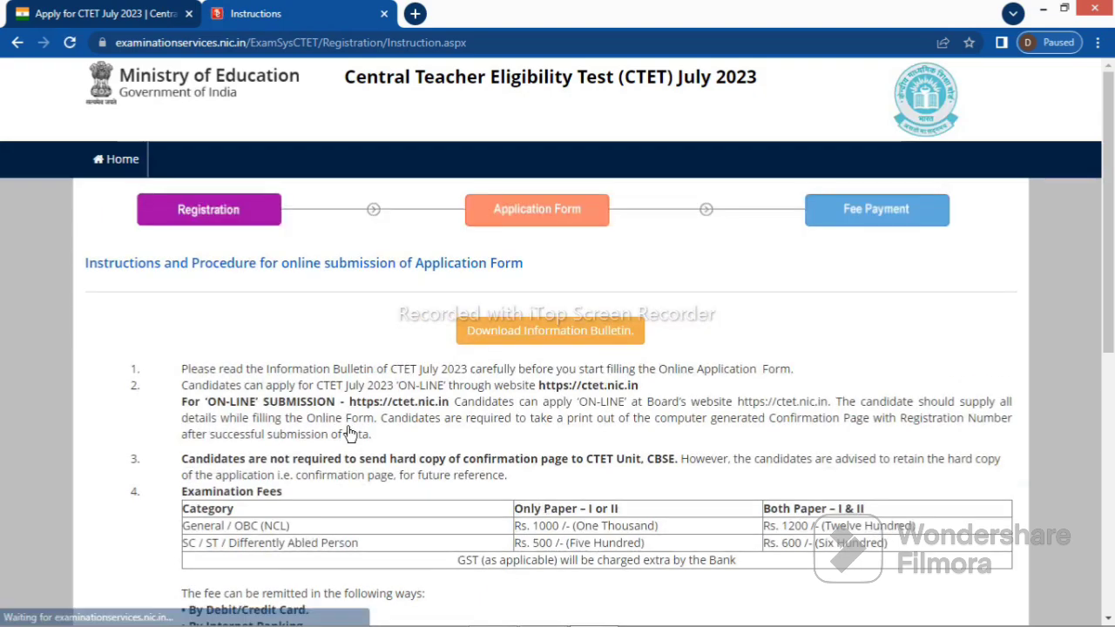
click(1110, 438)
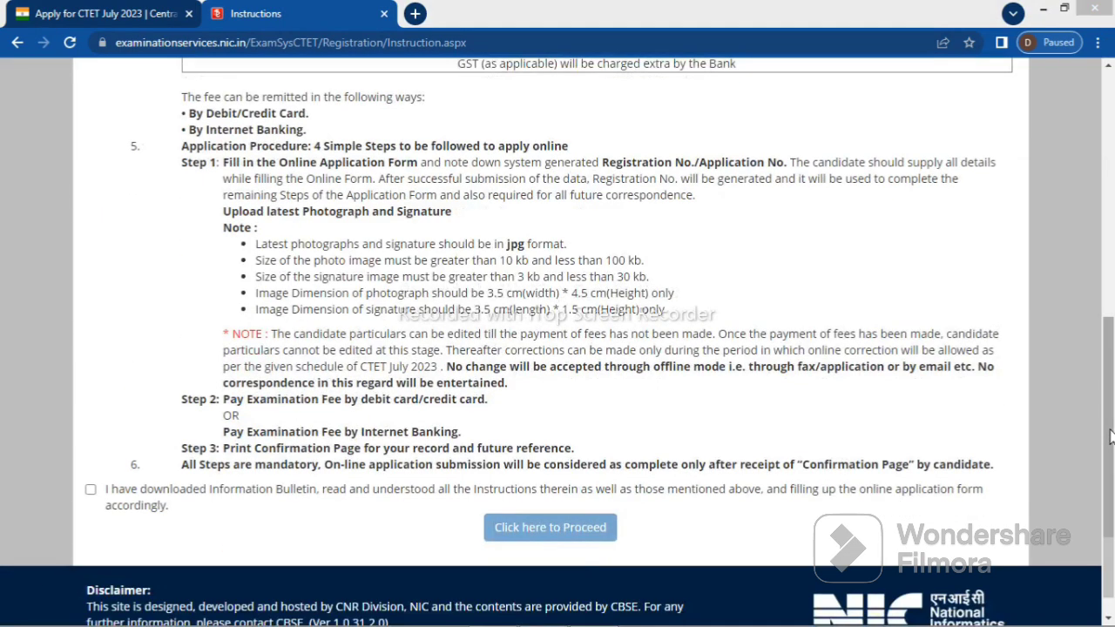
scroll(982, 419, up, 3)
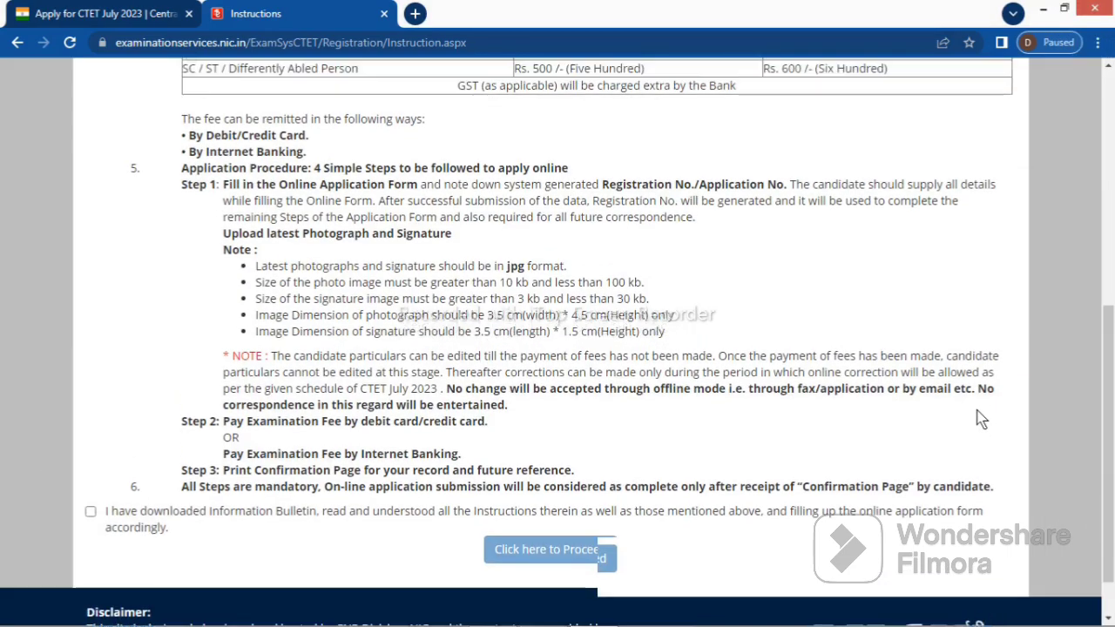
scroll(981, 419, up, 3)
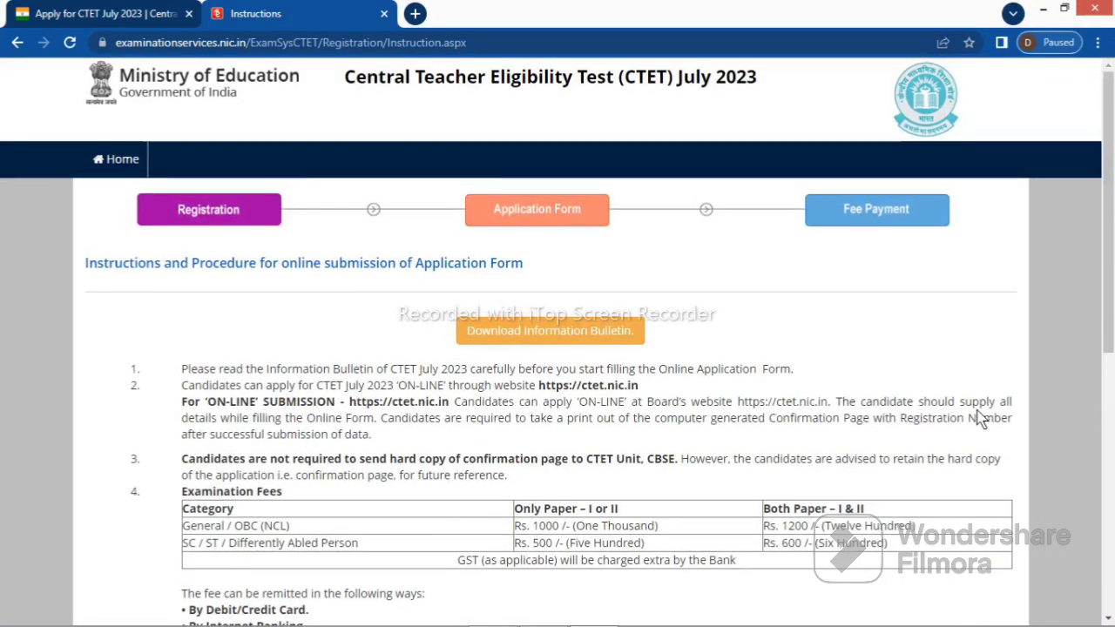
scroll(982, 420, down, 2)
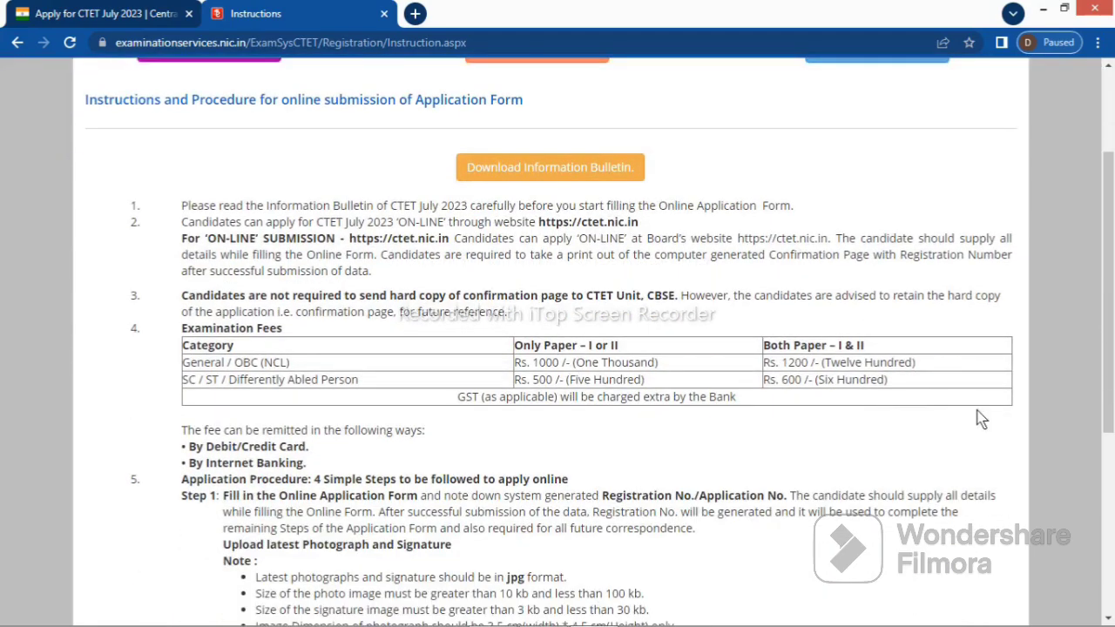
scroll(982, 419, down, 5)
click(542, 500)
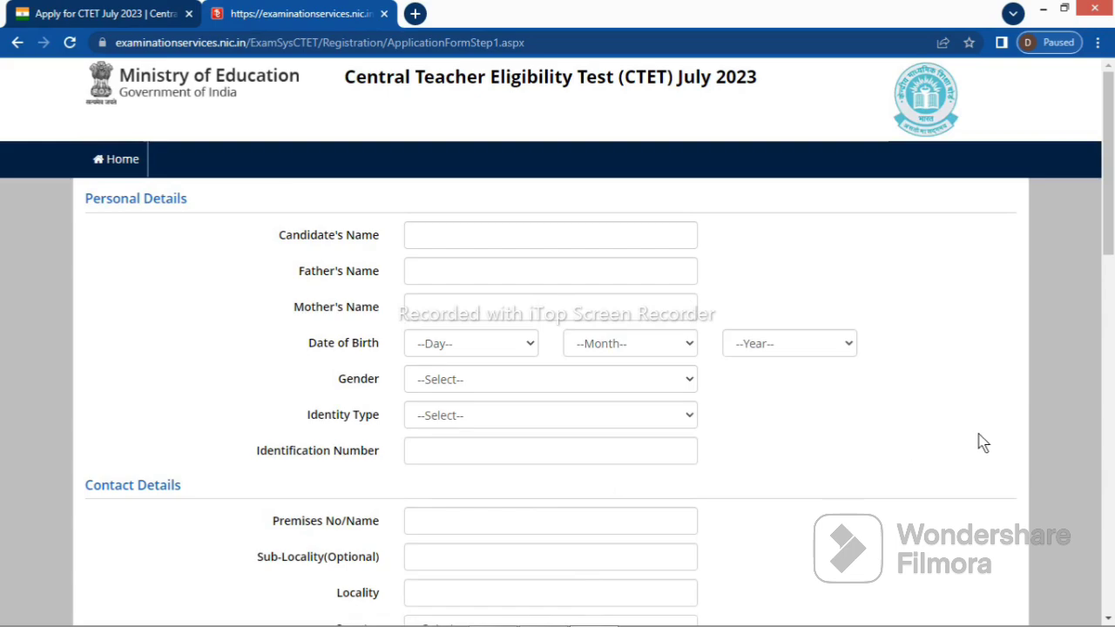
scroll(983, 442, down, 3)
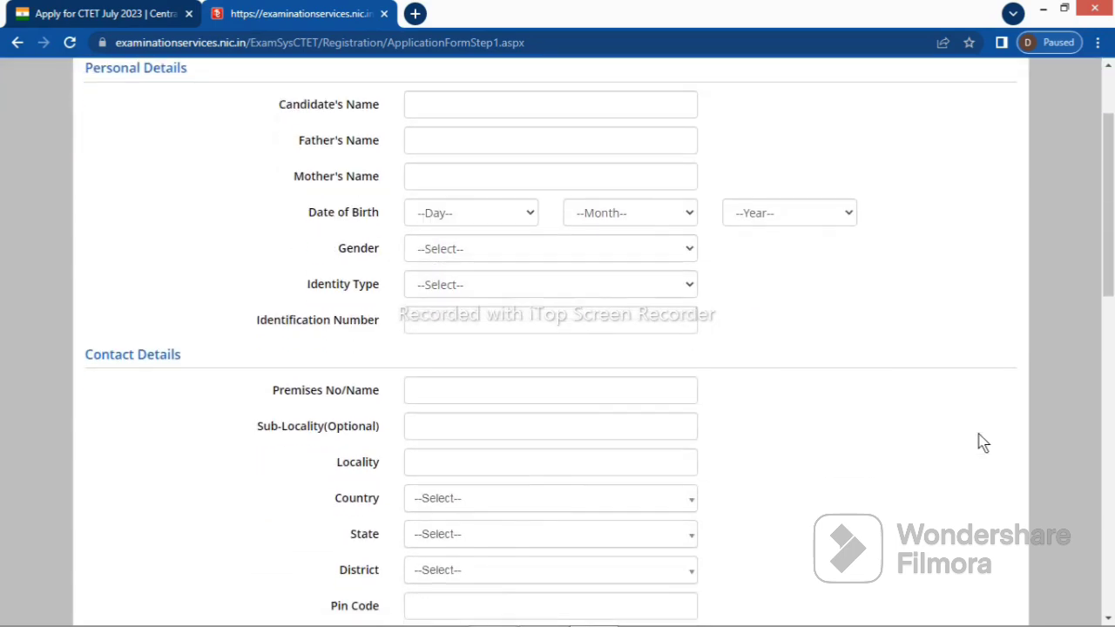
scroll(983, 443, down, 1)
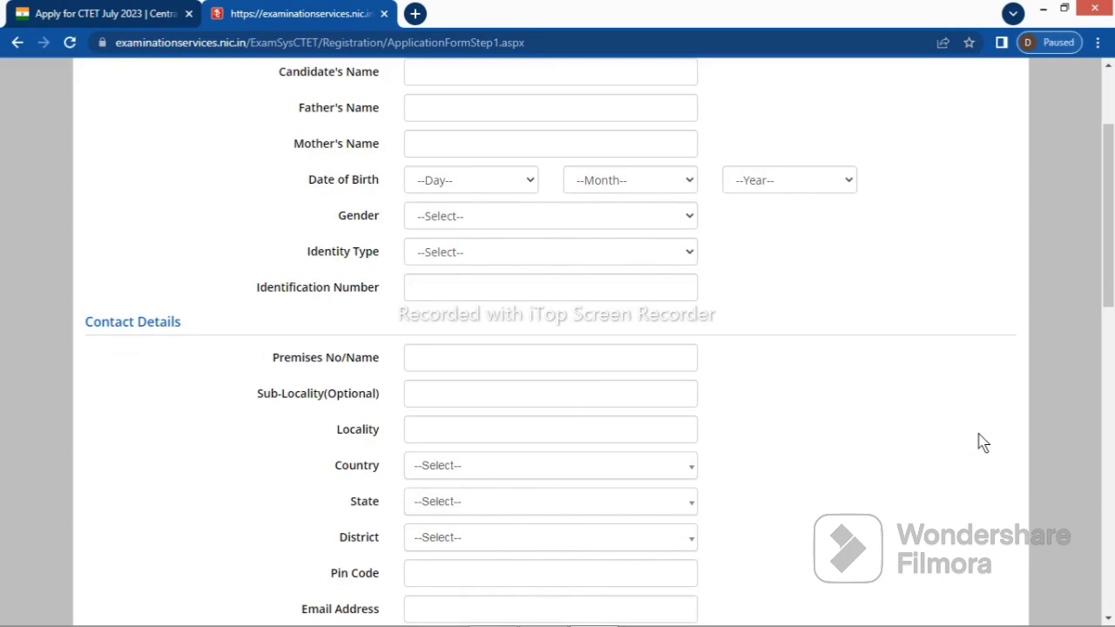
scroll(983, 442, down, 1)
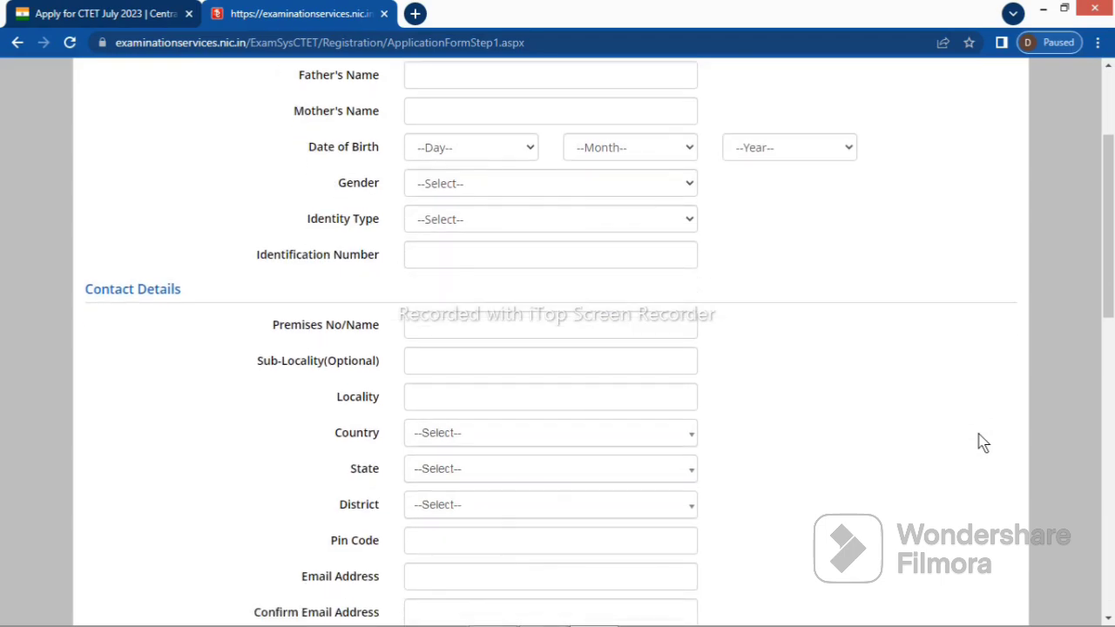
scroll(982, 443, down, 12)
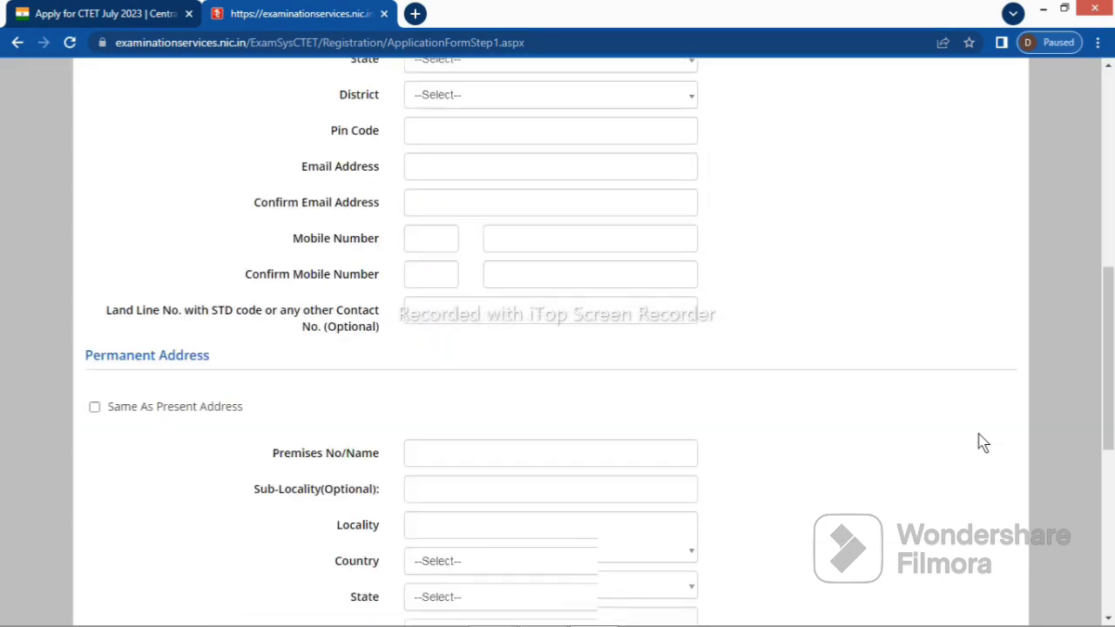
scroll(982, 442, down, 4)
scroll(983, 443, down, 5)
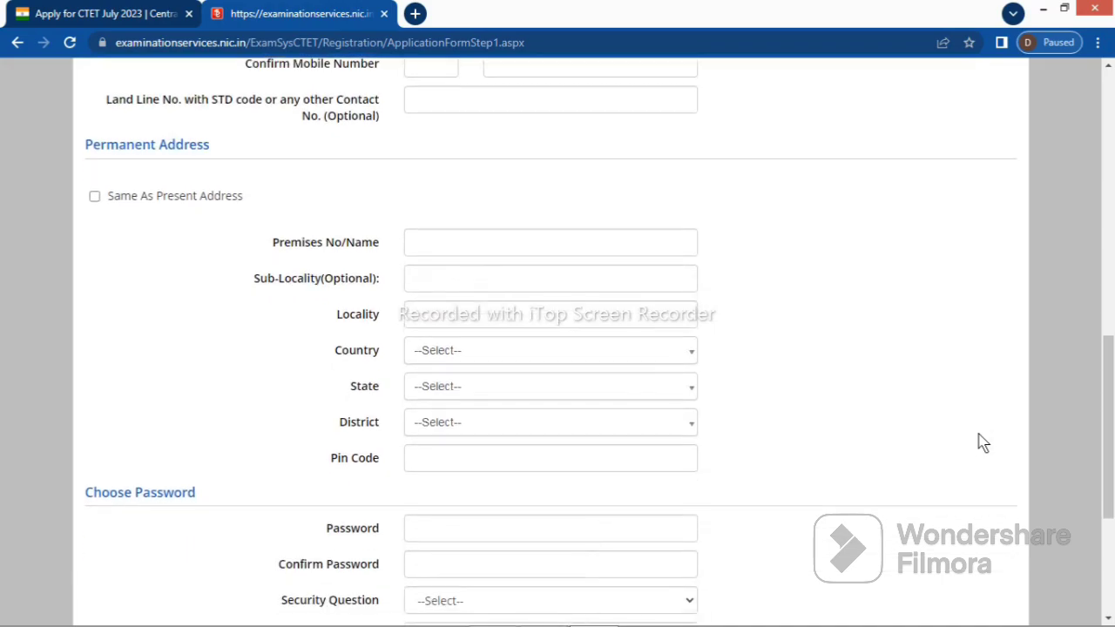
scroll(983, 443, down, 4)
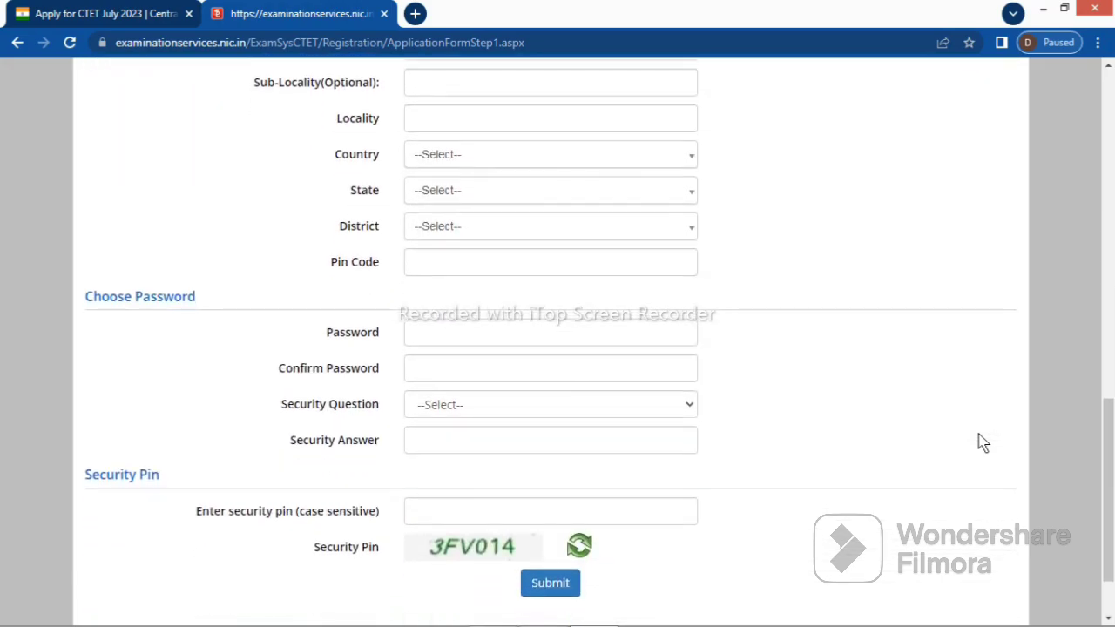
scroll(983, 443, down, 2)
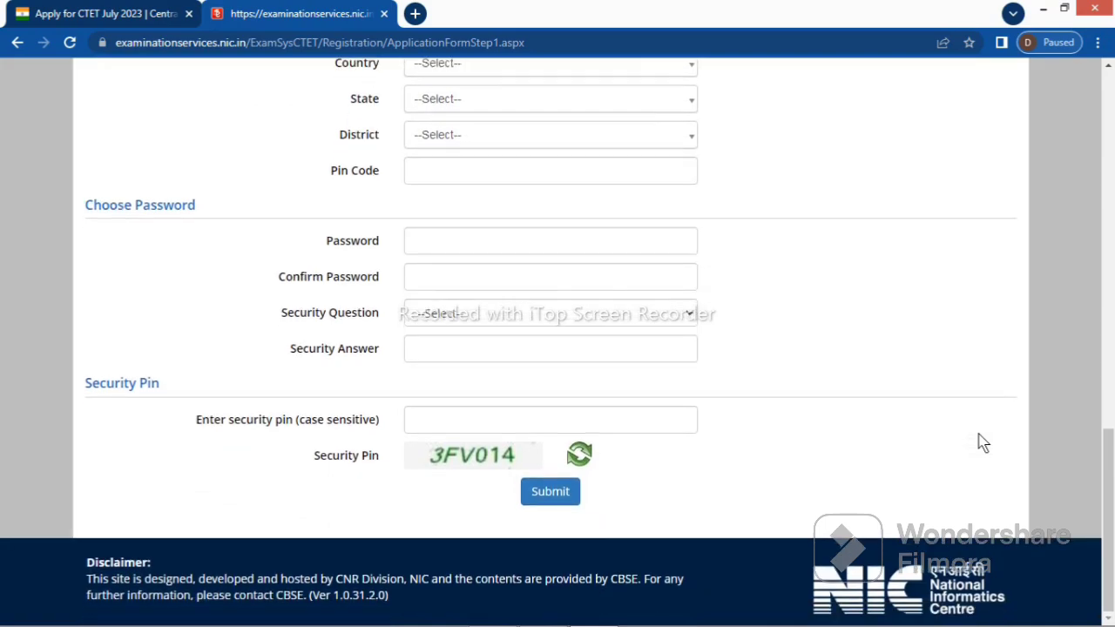
scroll(982, 442, up, 17)
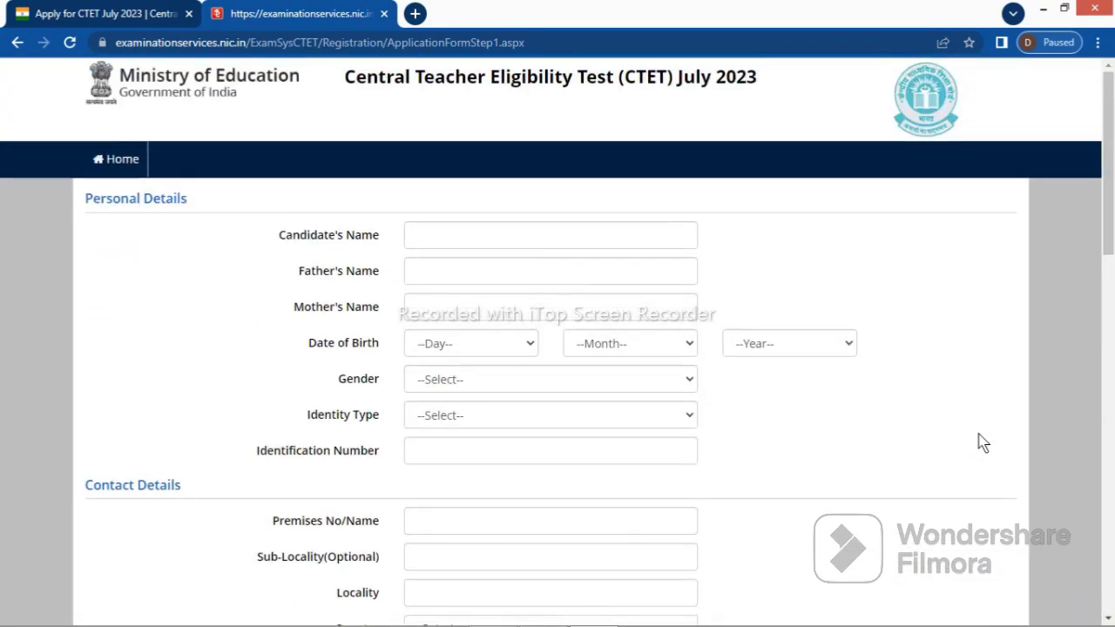
Sign in from Home with the application number, password and security pin, letting the browser save the password
click(123, 162)
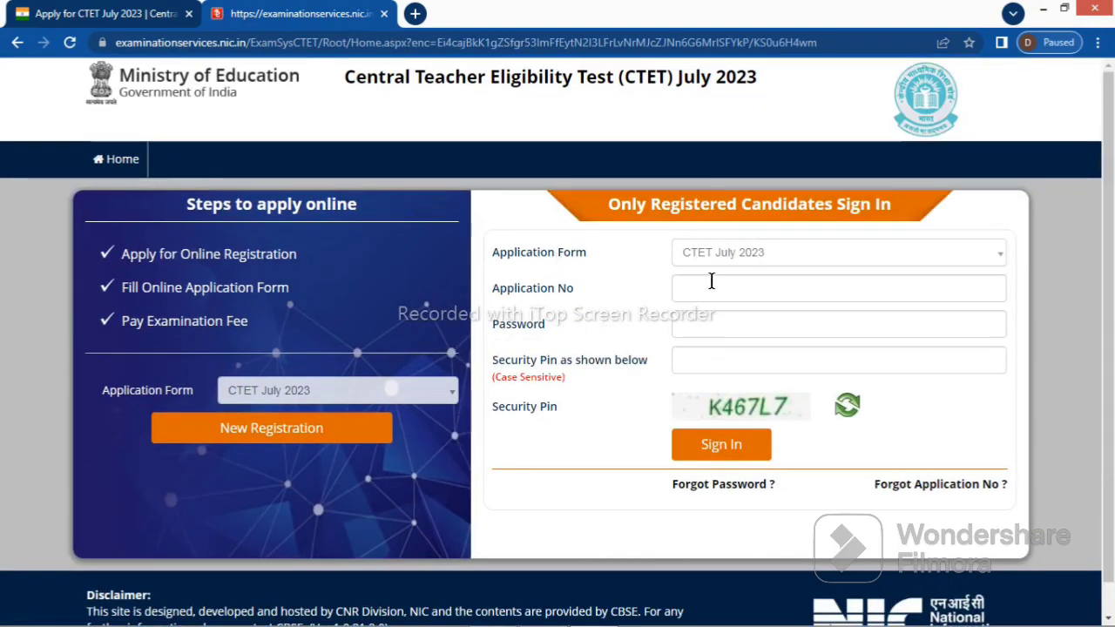
click(713, 288)
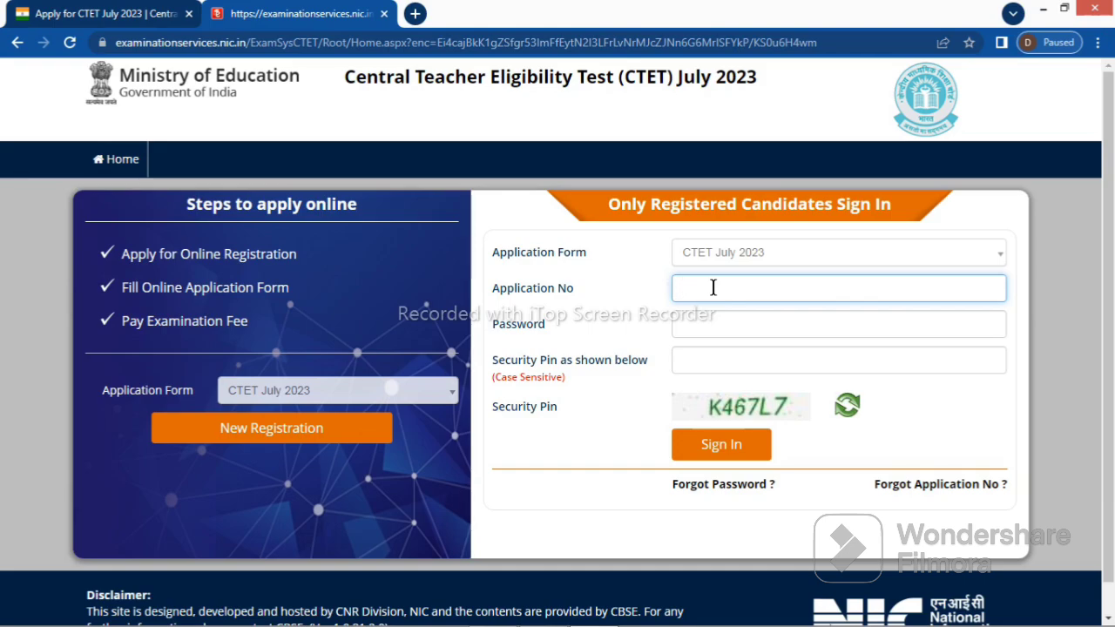
click(737, 445)
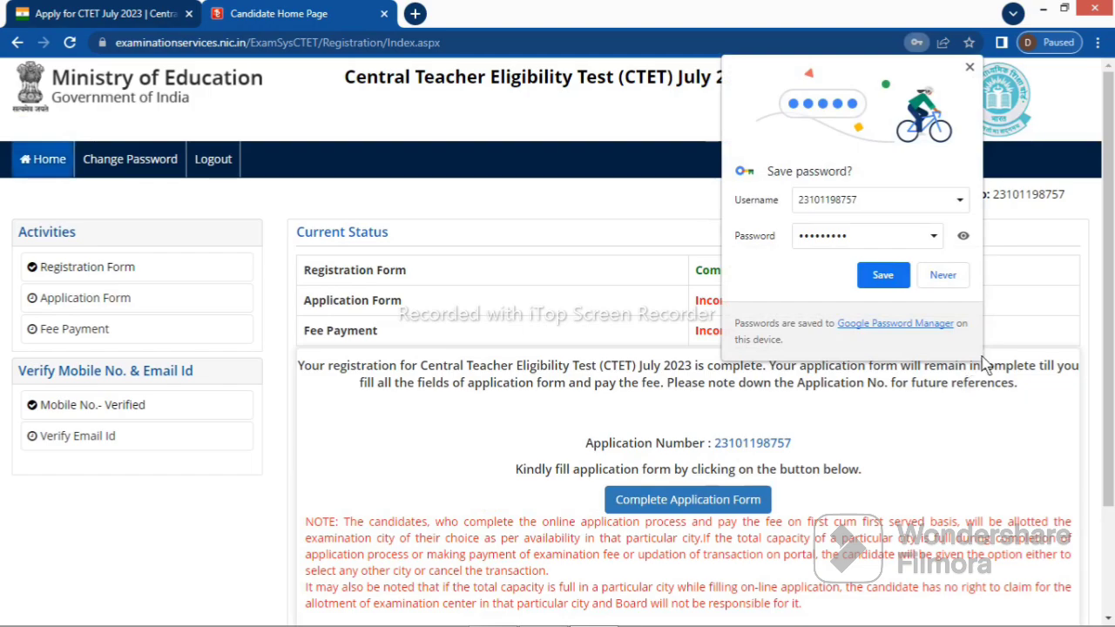
click(898, 284)
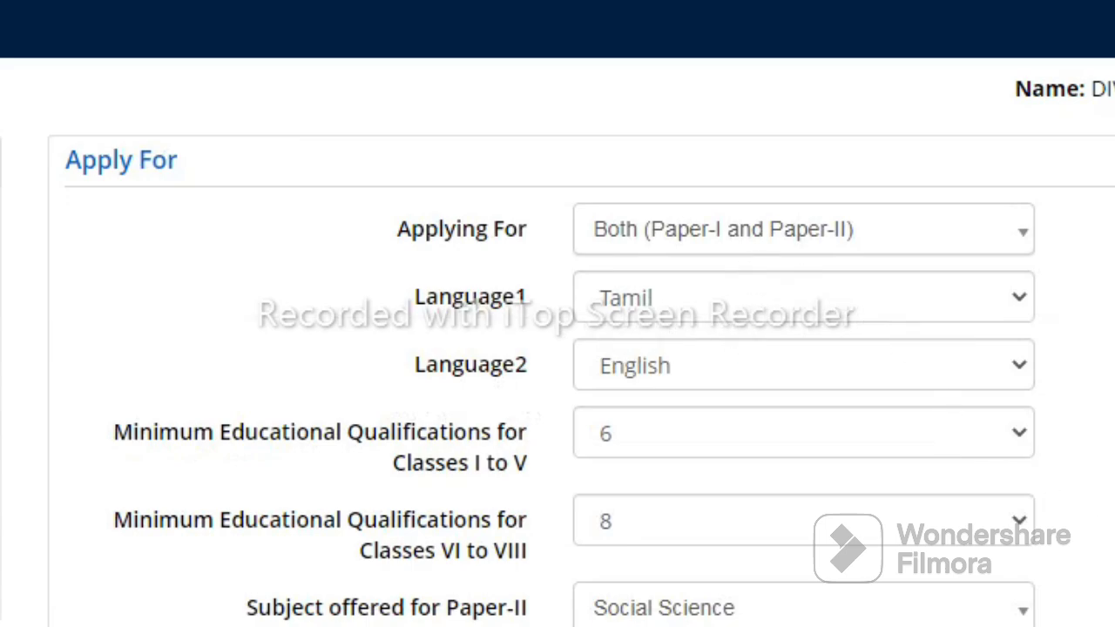
Review the Classes I to V qualification list, keeping code 6, and scroll through the Apply For section
scroll(558, 348, down, 5)
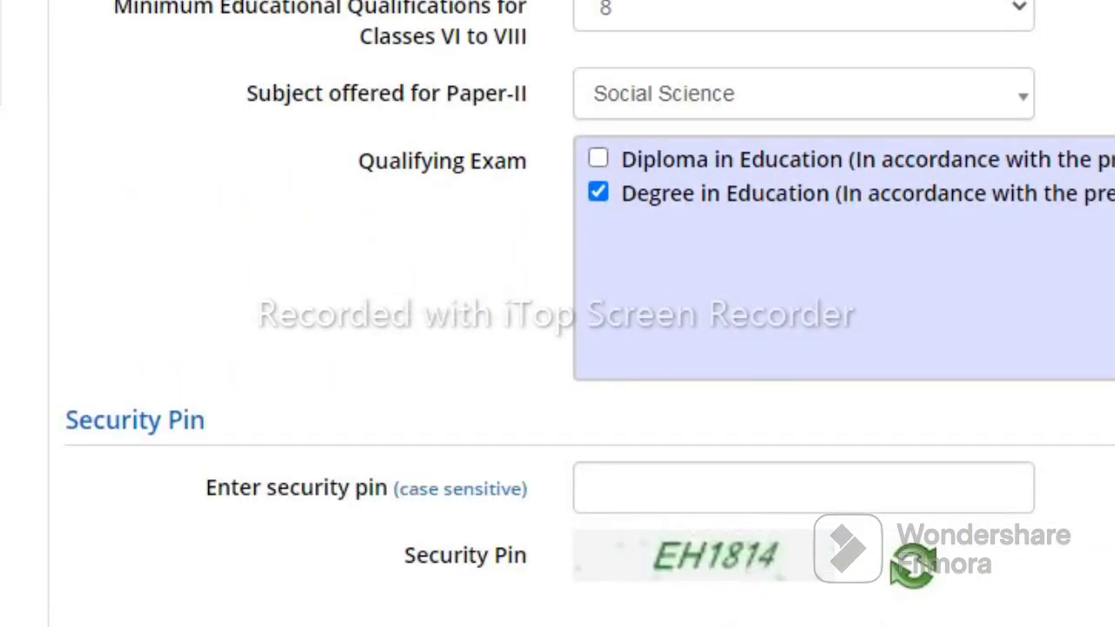
scroll(558, 349, up, 3)
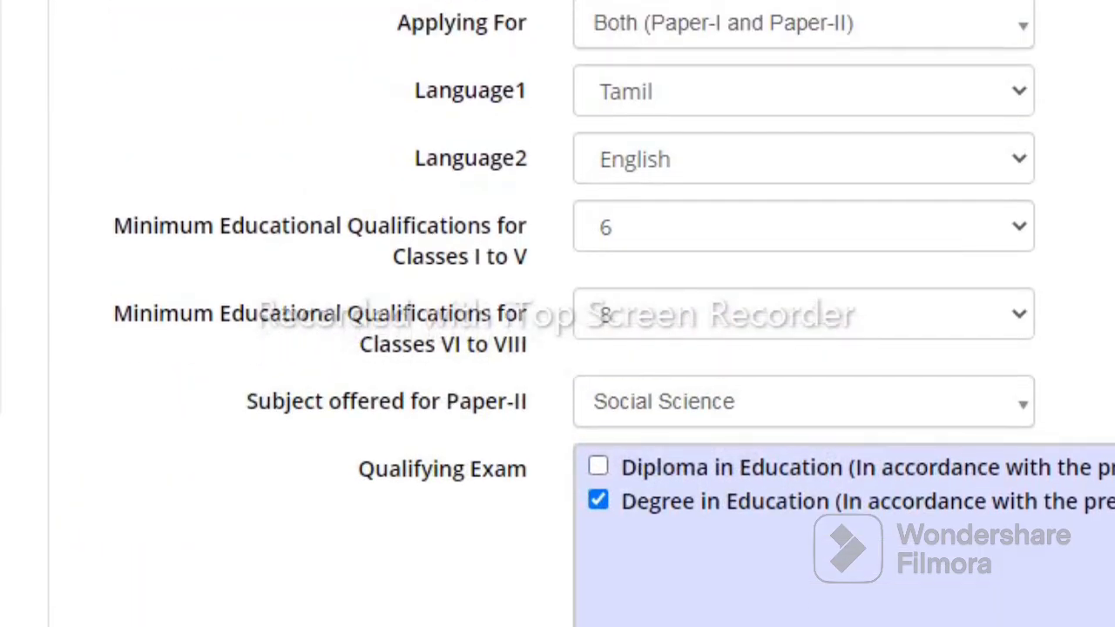
click(952, 234)
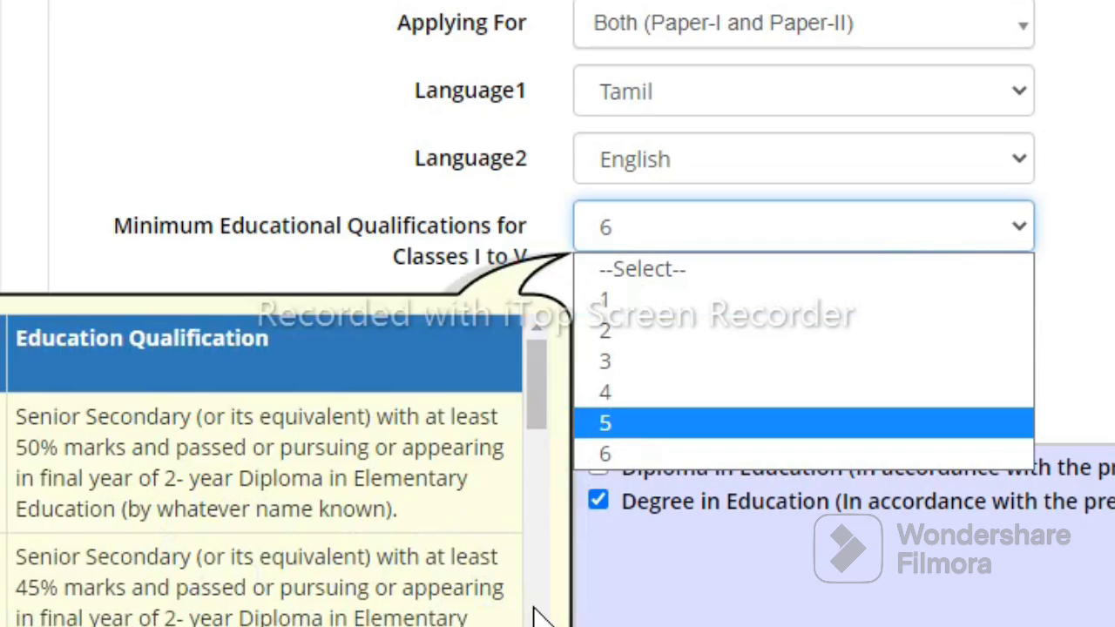
scroll(540, 617, down, 3)
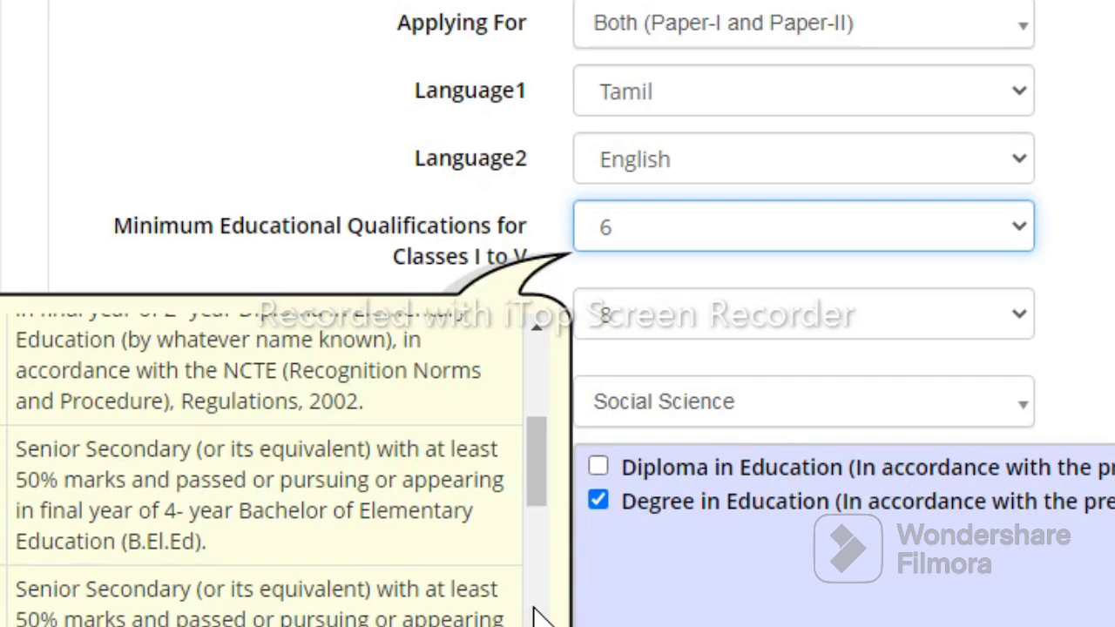
scroll(540, 617, down, 3)
scroll(540, 617, down, 3)
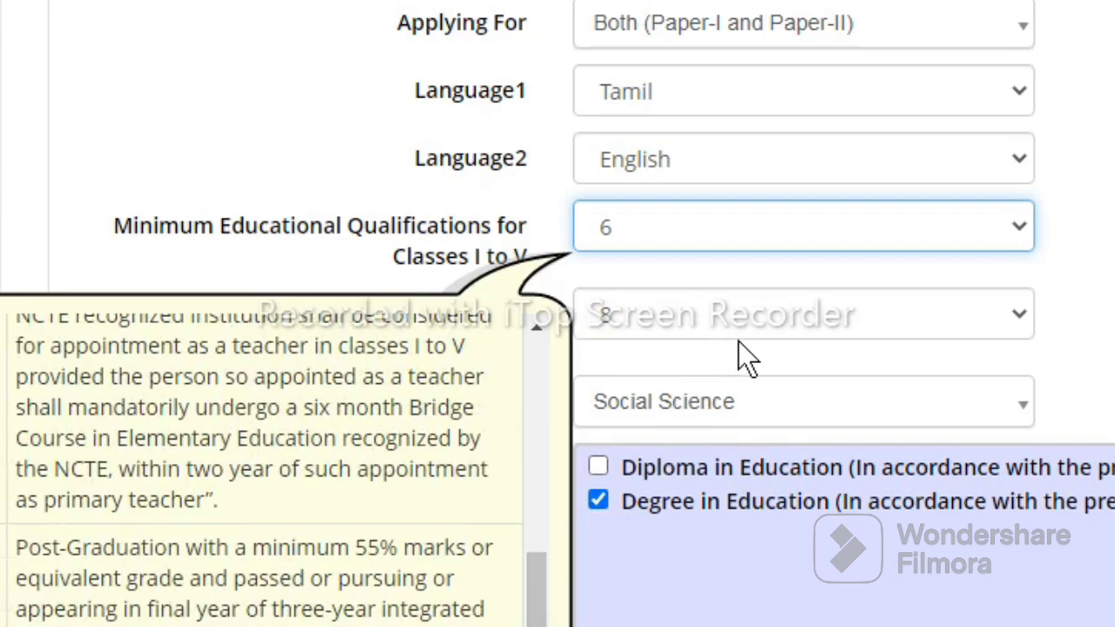
Keep qualification 8 for Classes VI to VIII
click(700, 320)
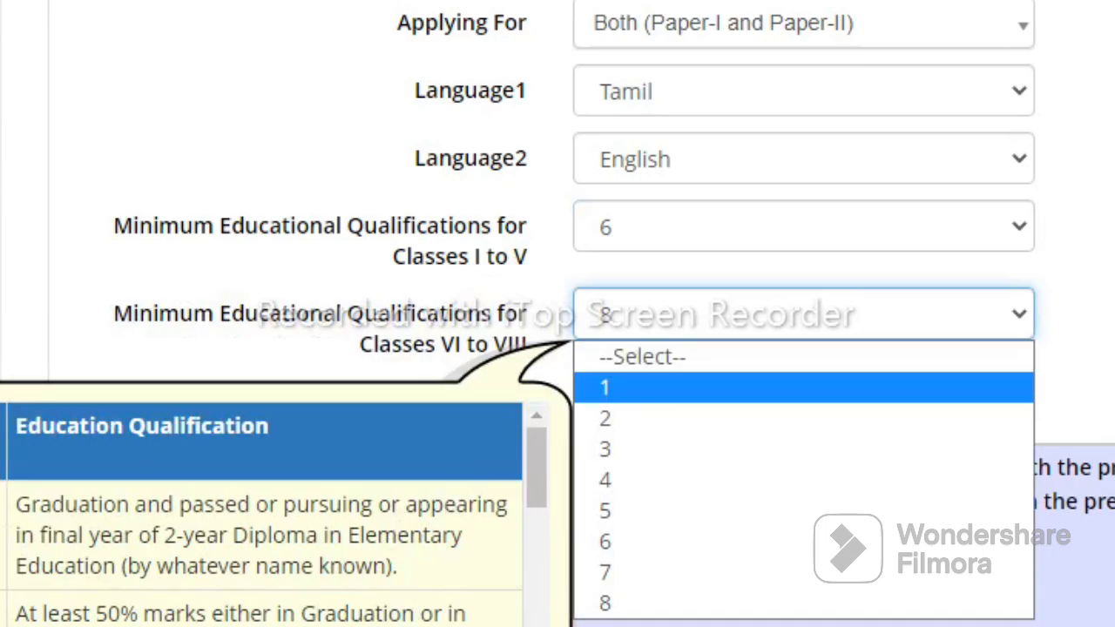
key(Escape)
scroll(261, 506, down, 3)
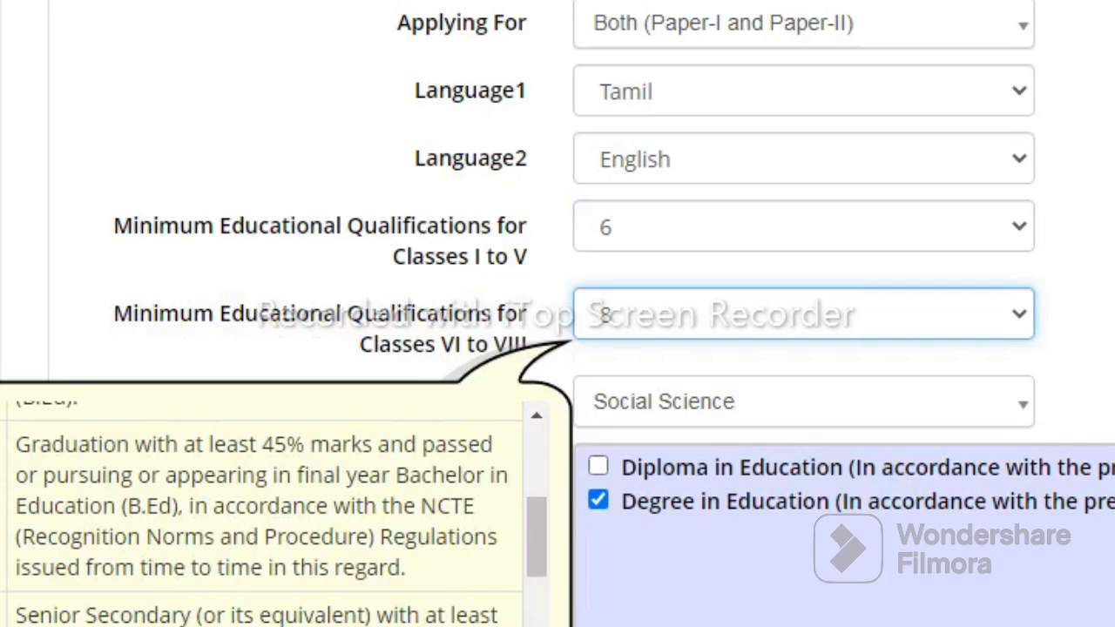
scroll(262, 505, down, 5)
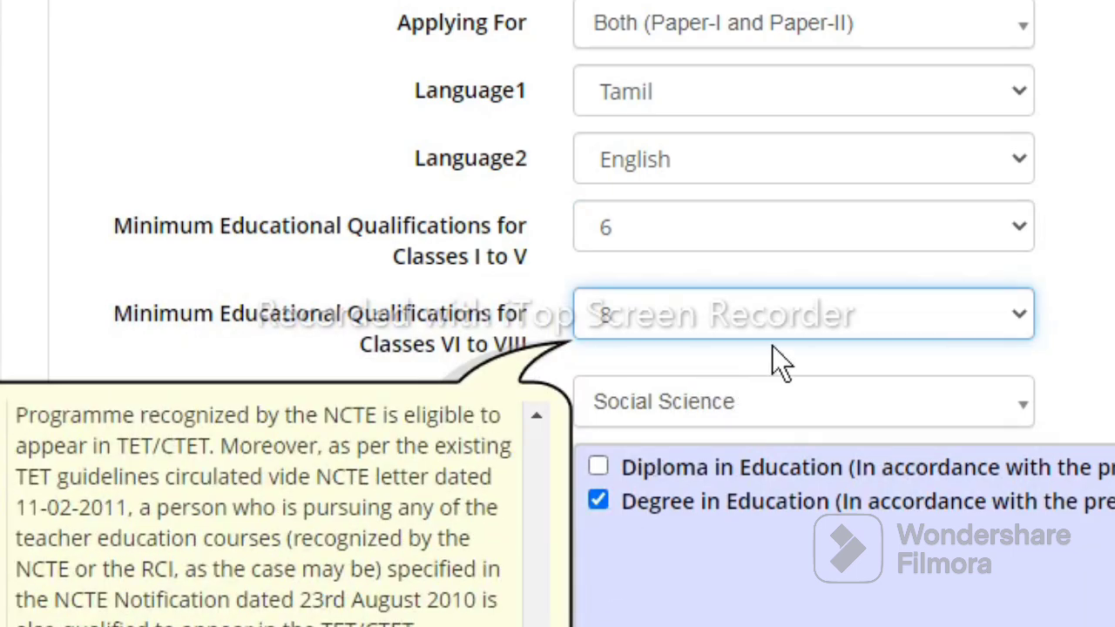
click(823, 323)
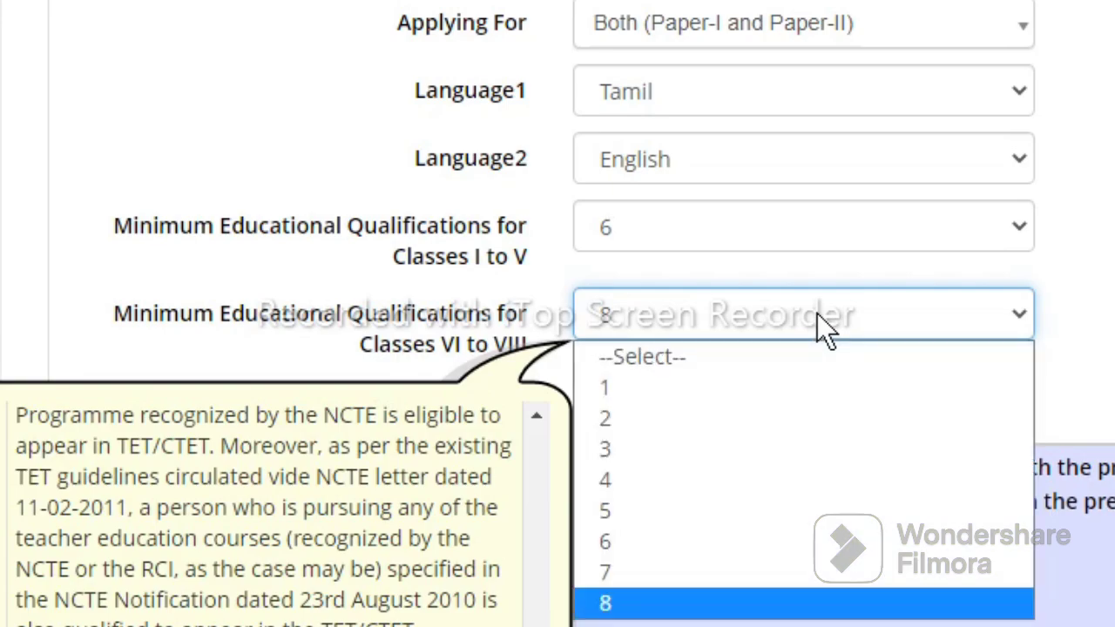
click(821, 319)
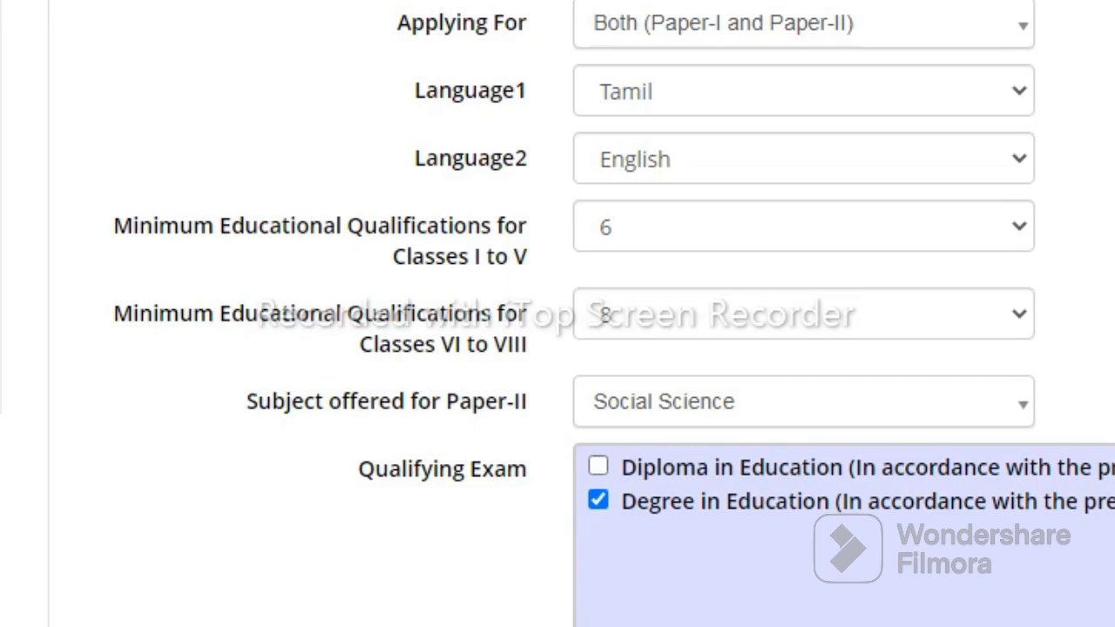
Submit the Apply For section with its security pin and confirm with Yes
scroll(558, 314, down, 4)
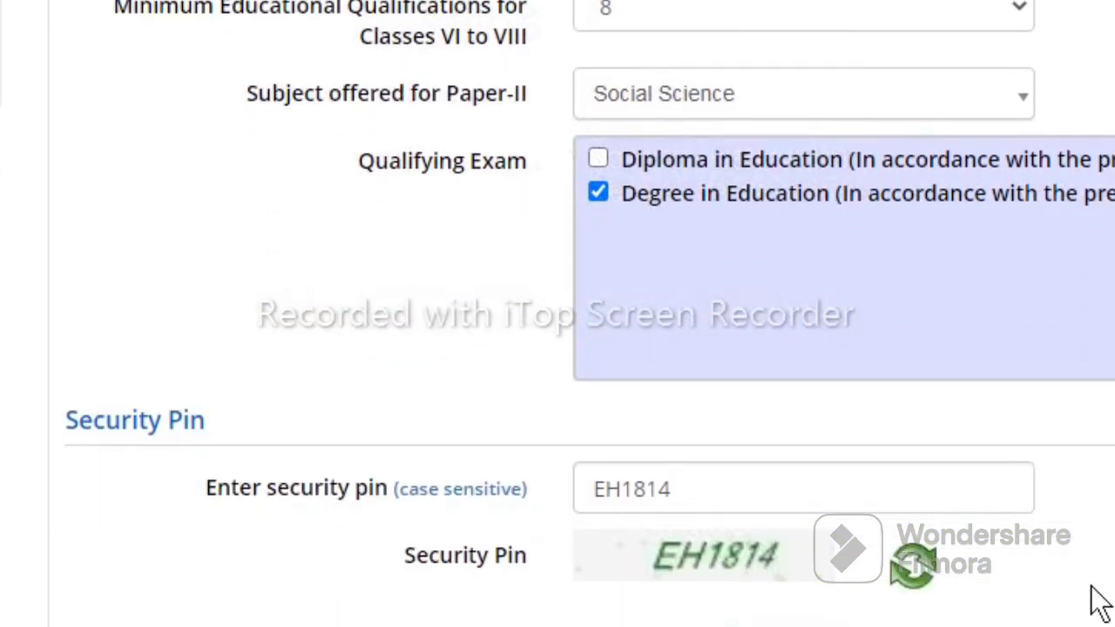
key(Return)
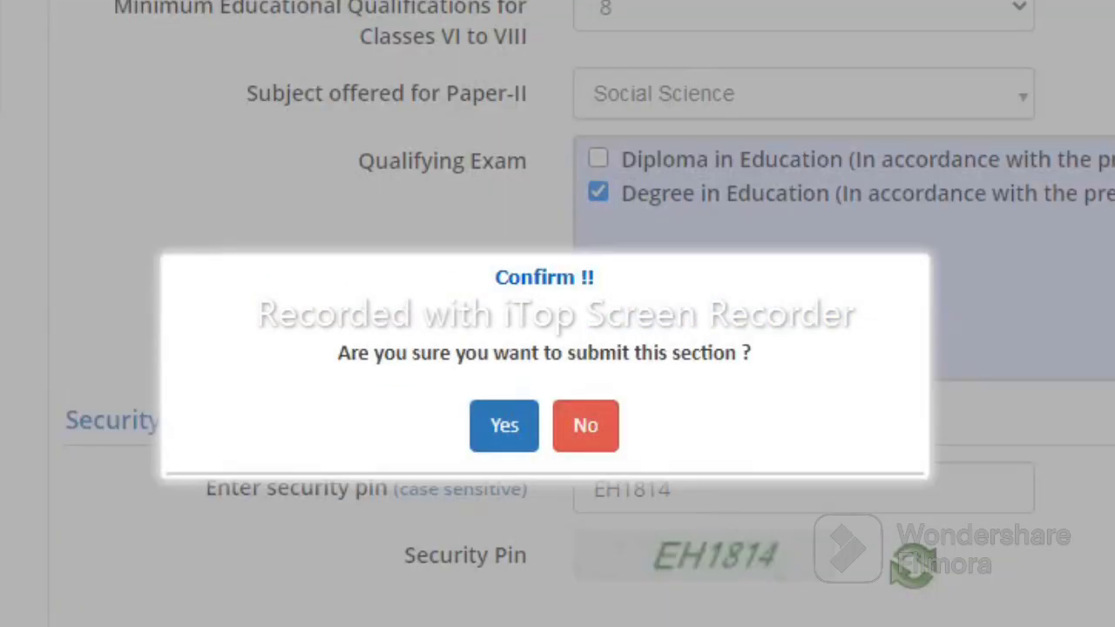
click(504, 429)
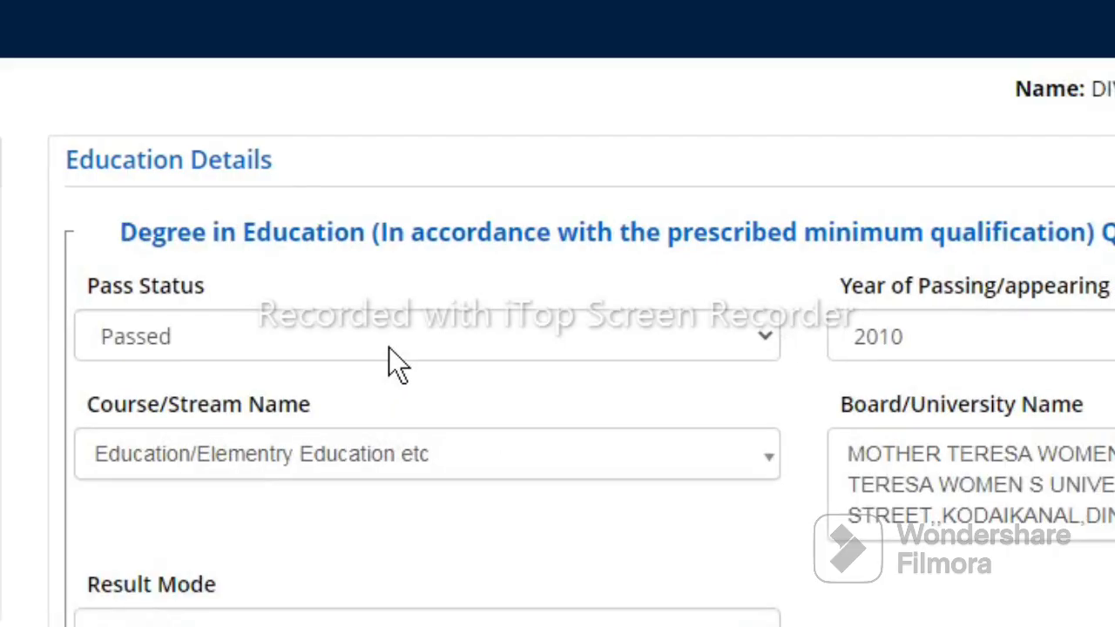
Enter the security pin, then submit and confirm the Education Details section to reach Document Upload
scroll(558, 349, down, 1)
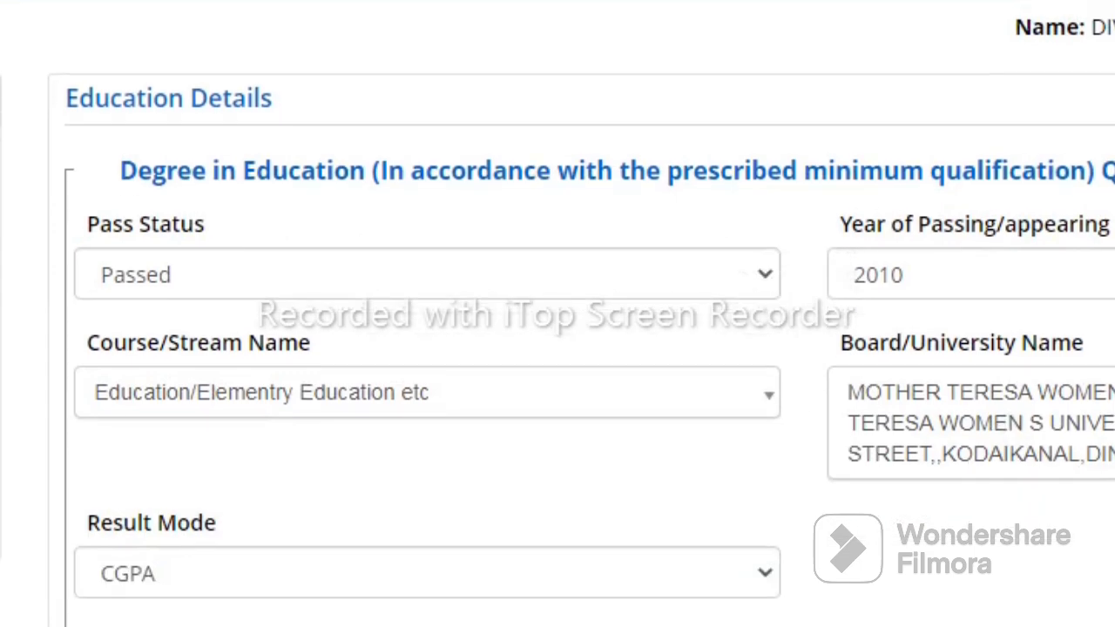
scroll(558, 349, down, 1)
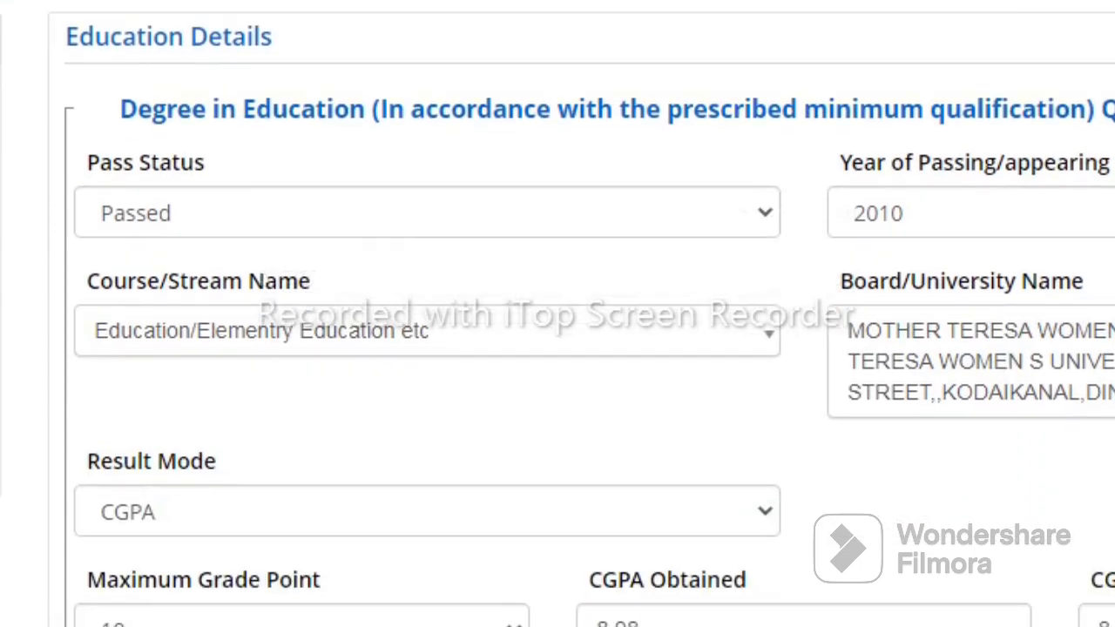
scroll(558, 349, down, 1)
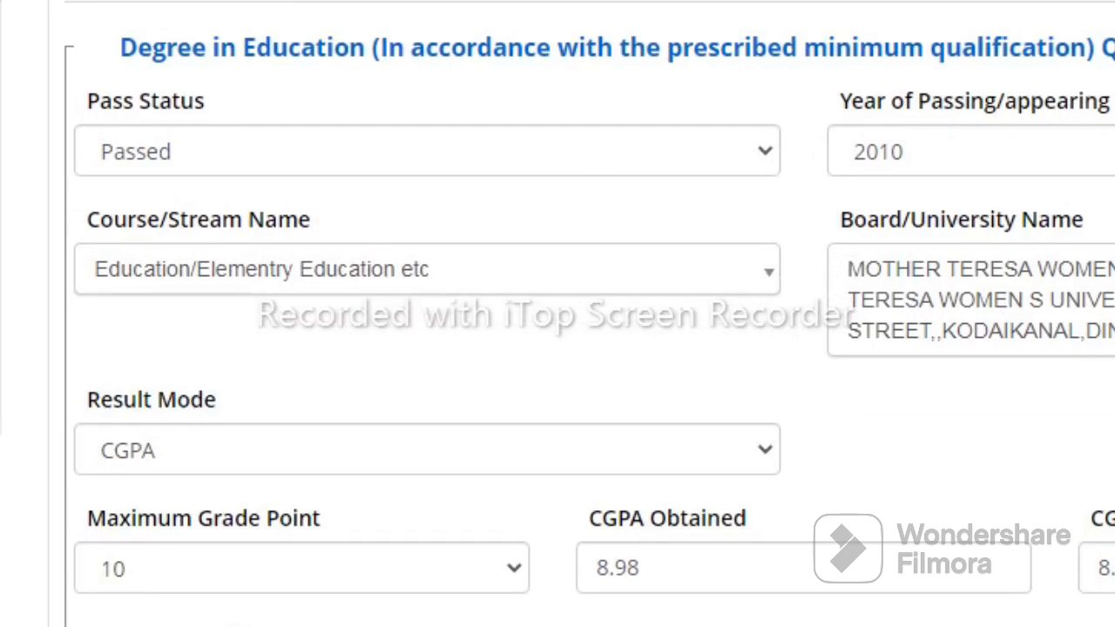
scroll(558, 349, down, 3)
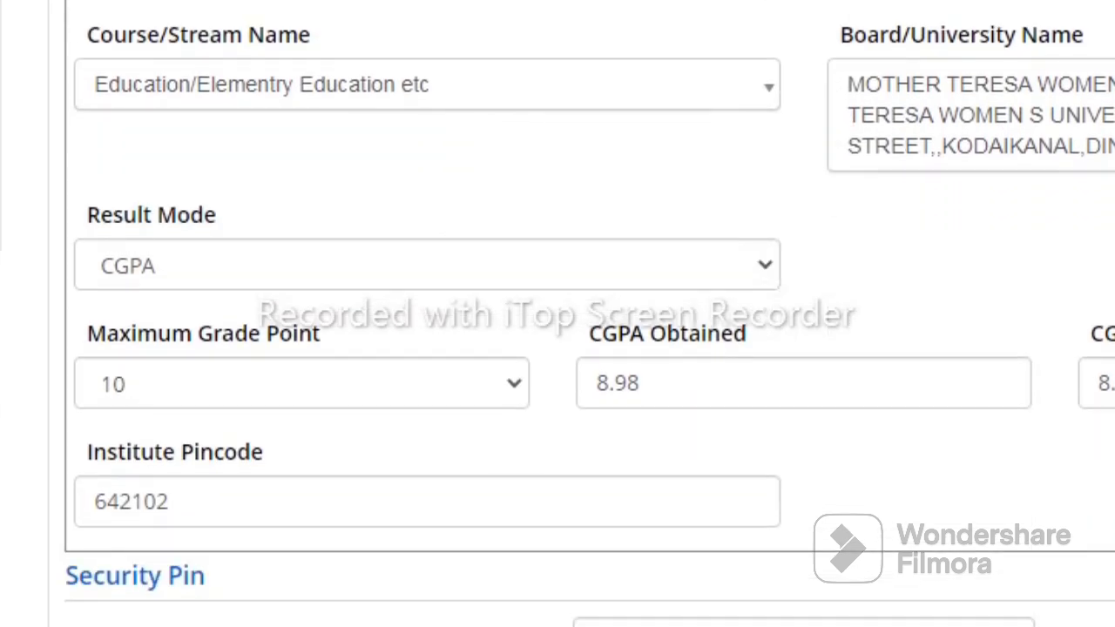
scroll(557, 349, down, 2)
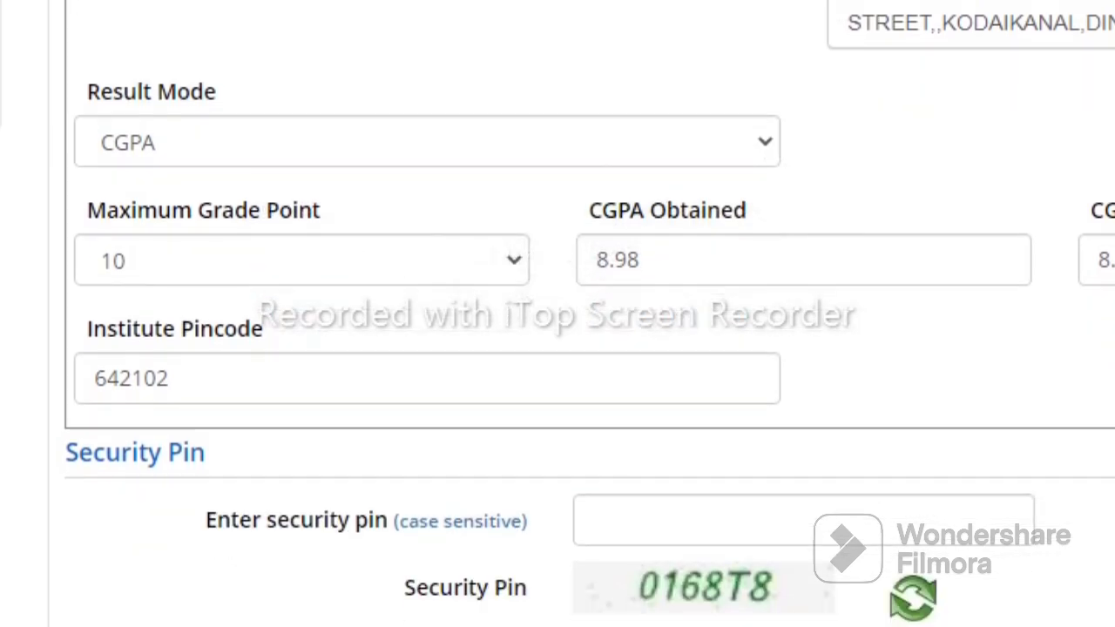
click(838, 531)
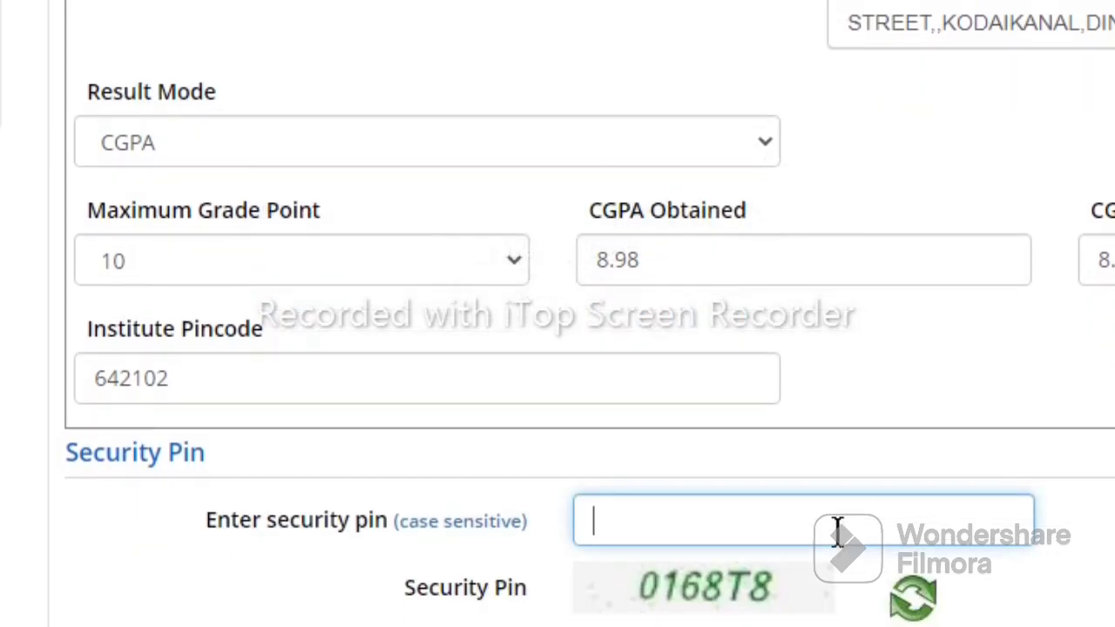
text(0168T)
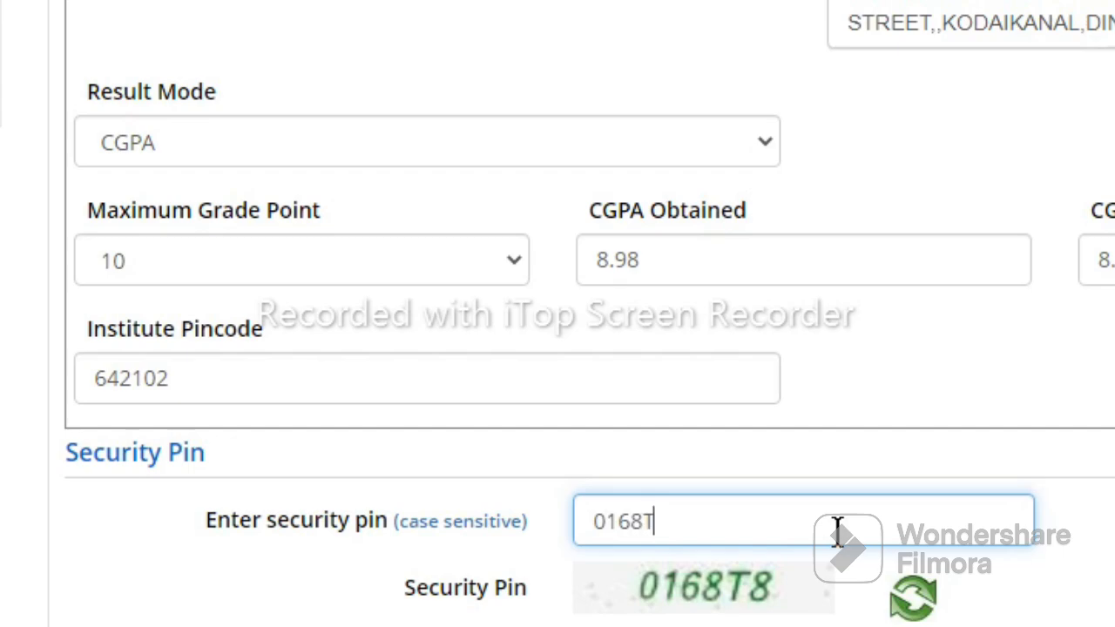
text(8)
key(Return)
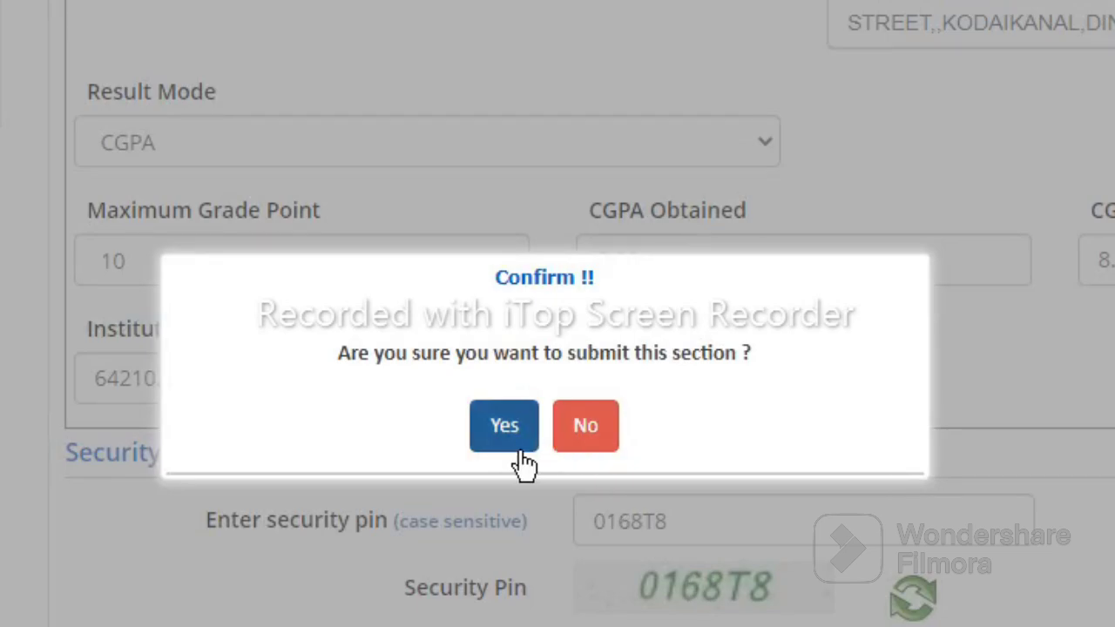
click(509, 435)
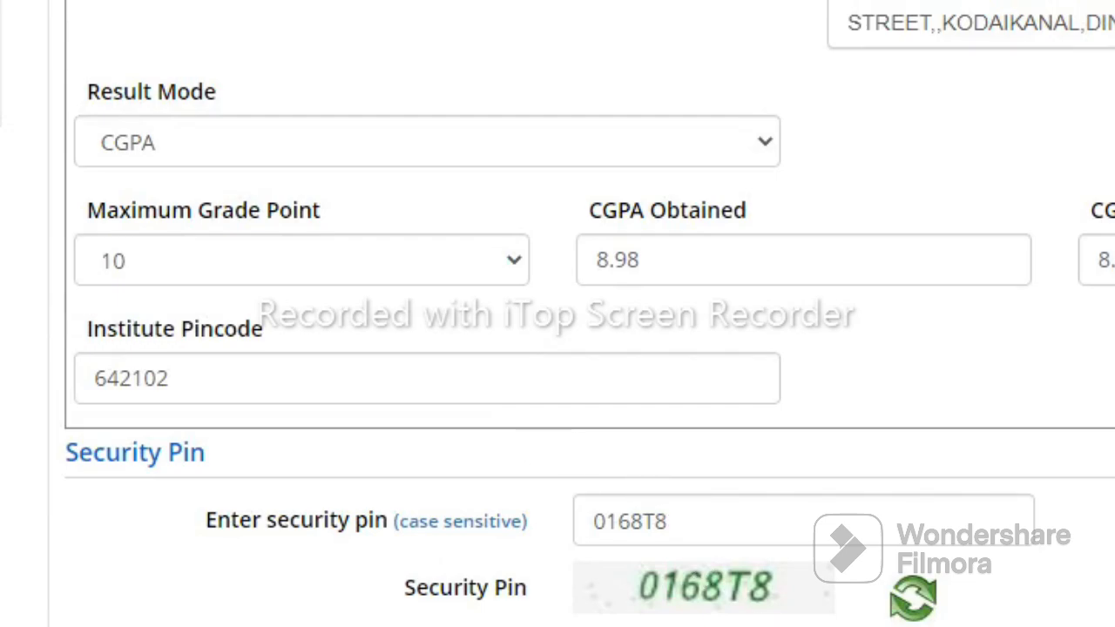
key(Return)
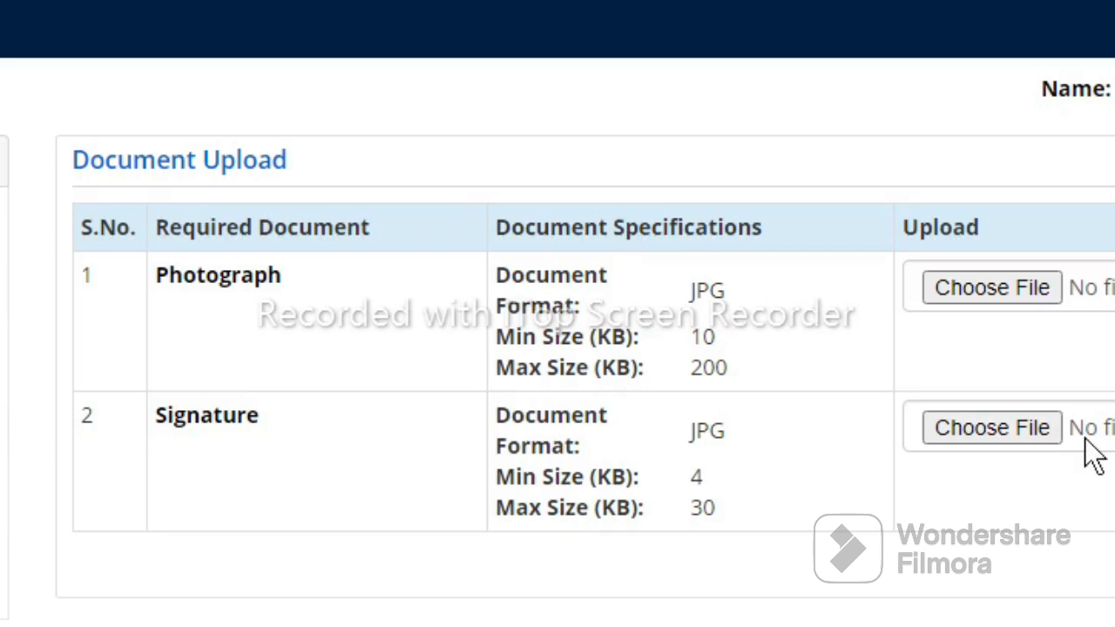
Upload the CTET PHOTO image from the Desktop as the photograph
click(1020, 288)
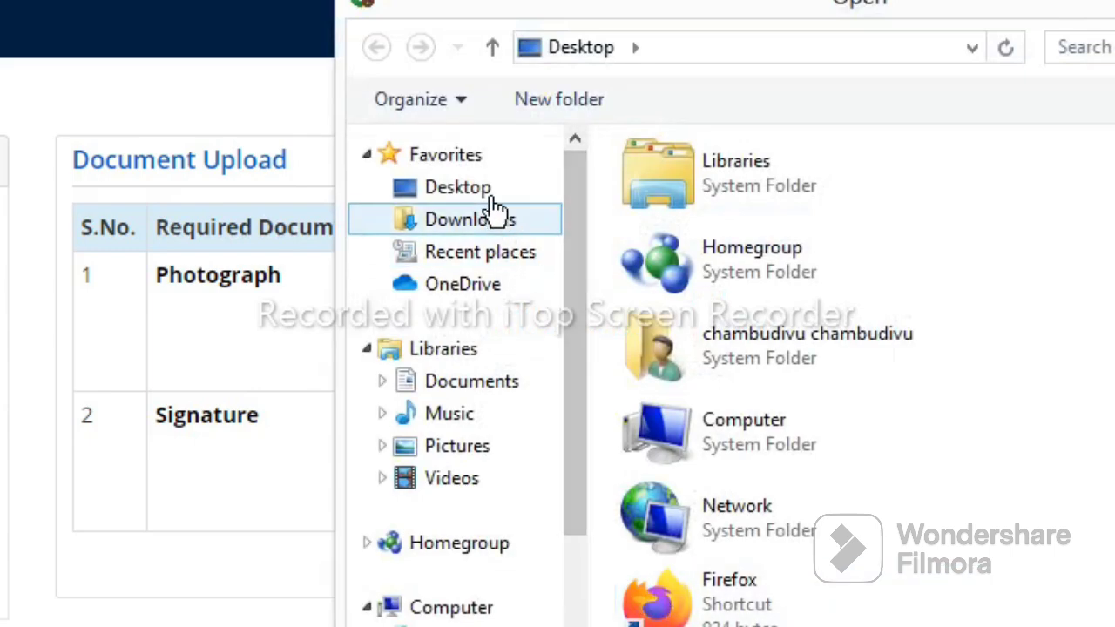
click(829, 468)
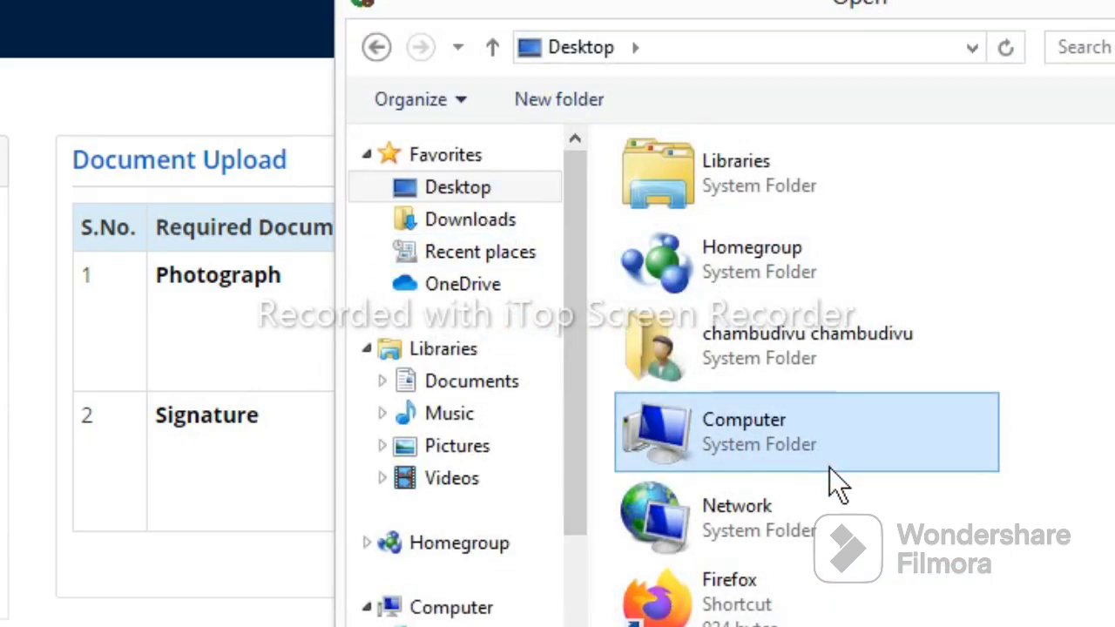
key(Down)
key(Down)
key(Down)
key(Down)
key(Down)
key(Down)
key(Down)
key(Down)
key(Down)
key(Down)
key(Down)
key(Up)
key(Up)
key(Up)
key(Up)
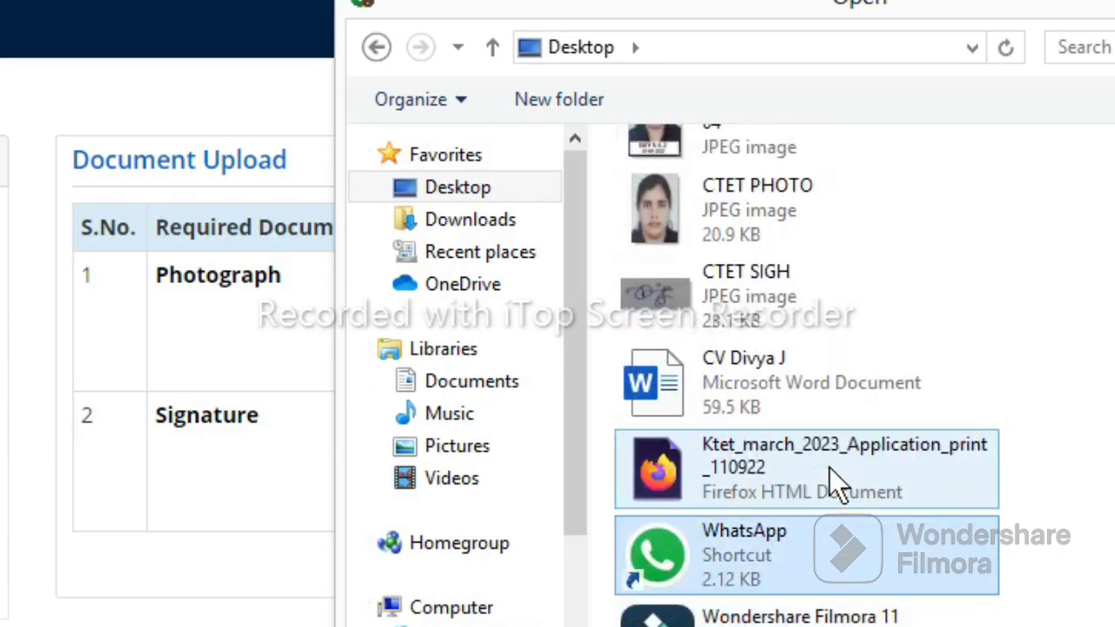
key(Up)
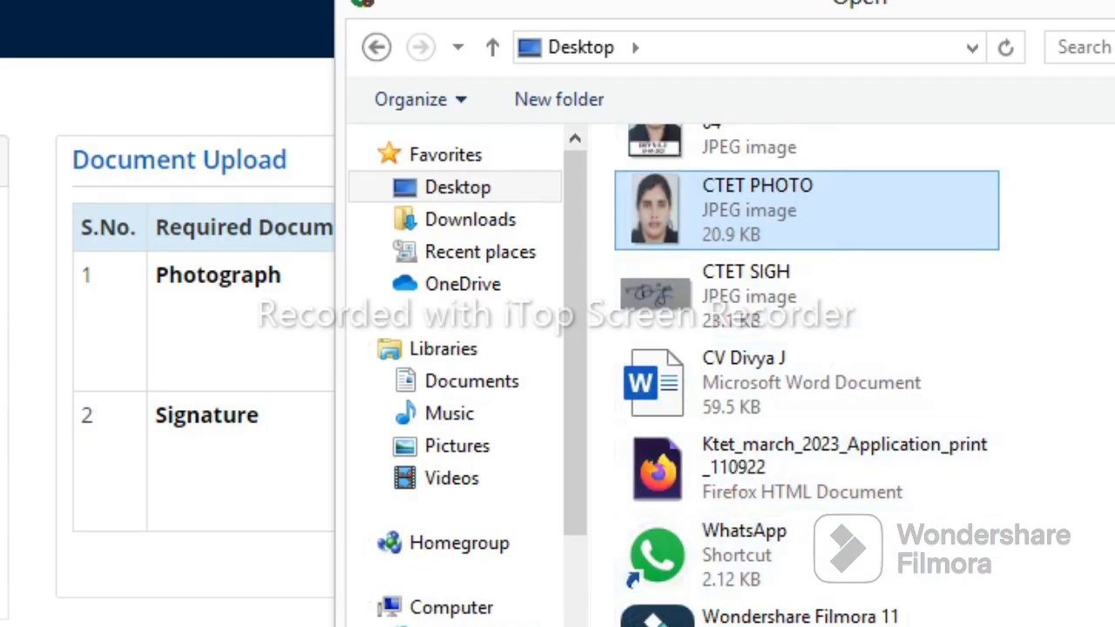
key(Return)
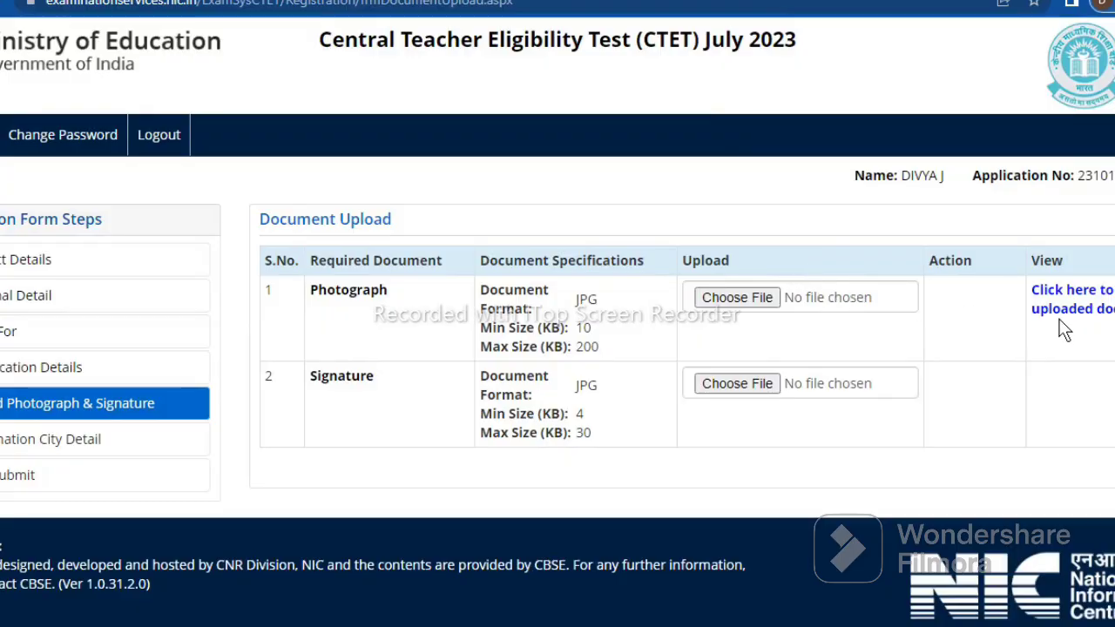
Preview the uploaded photograph, then begin choosing the signature file
click(1061, 308)
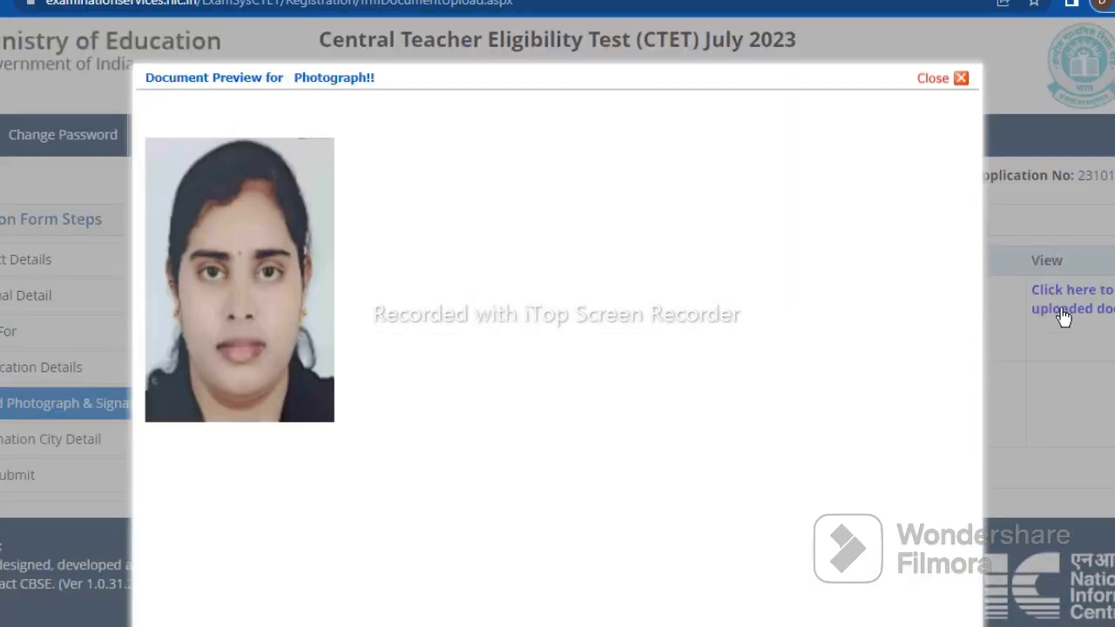
click(960, 79)
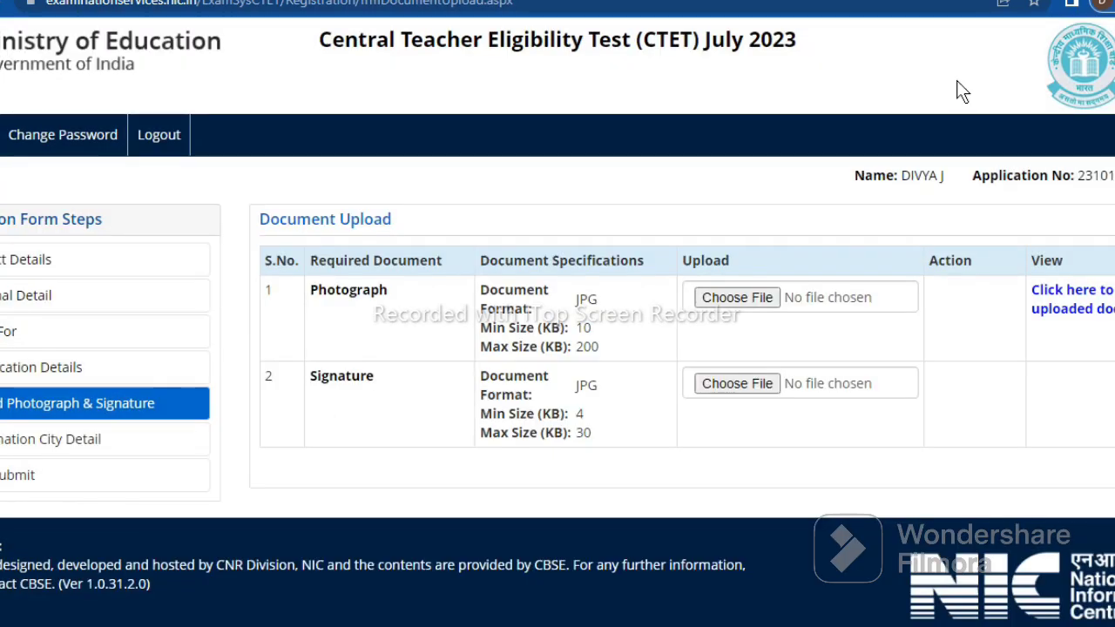
click(754, 392)
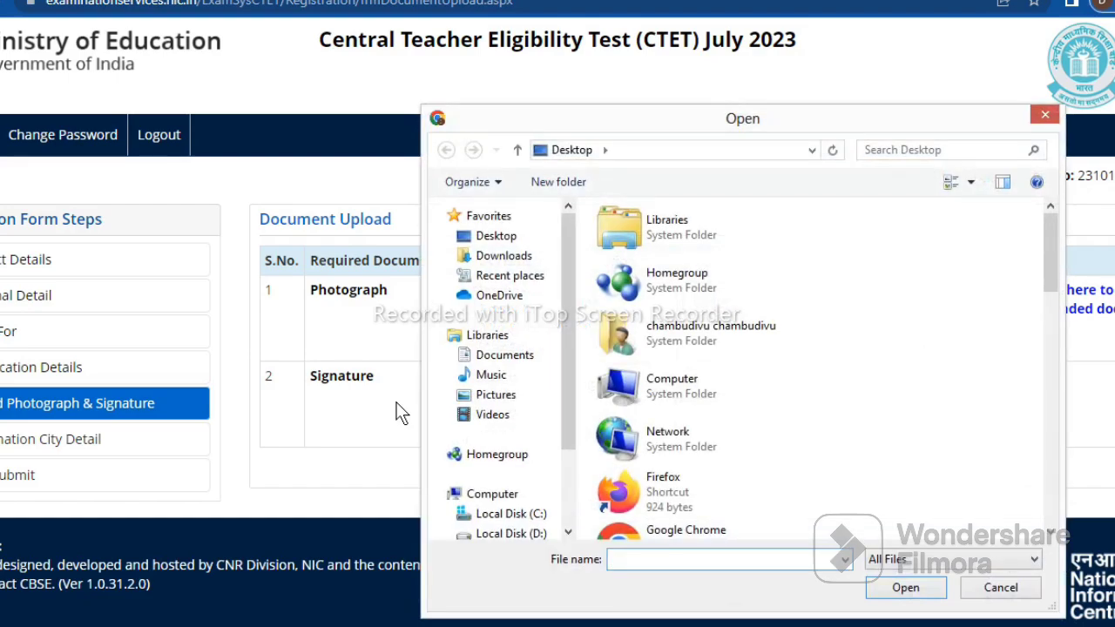
Upload CTET SIGH.jpg from the Desktop as the signature, kept uncropped with Upload Original
click(671, 389)
key(Down)
key(Down)
key(Down)
key(Down)
key(Down)
key(Down)
key(Down)
key(Down)
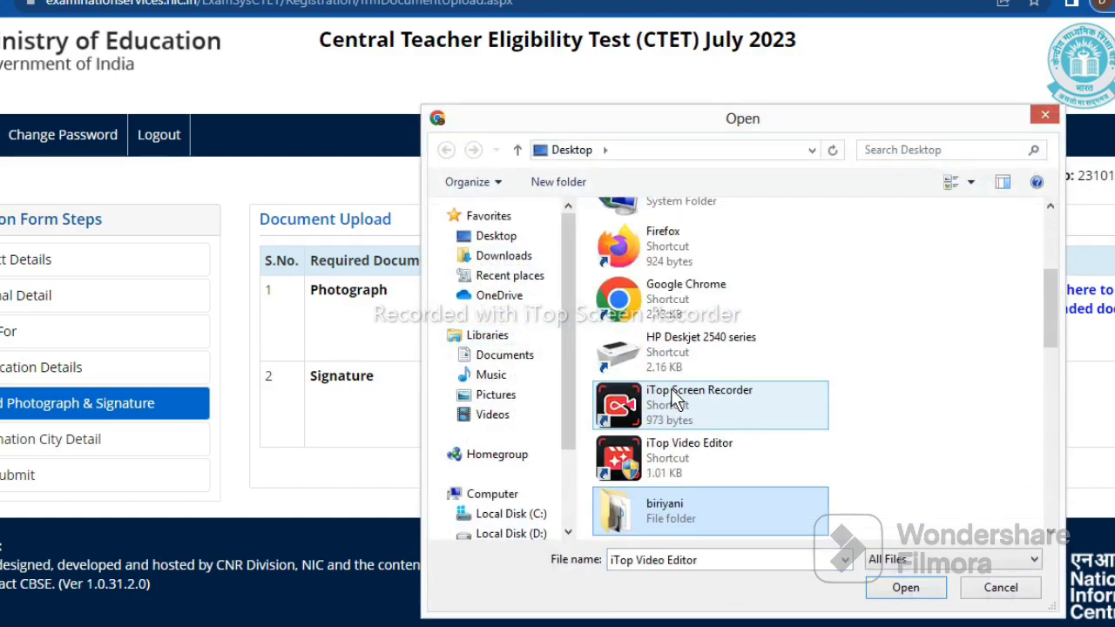
key(Down)
key(Down)
key(Down)
key(Down)
key(Down)
key(Down)
key(Down)
key(Down)
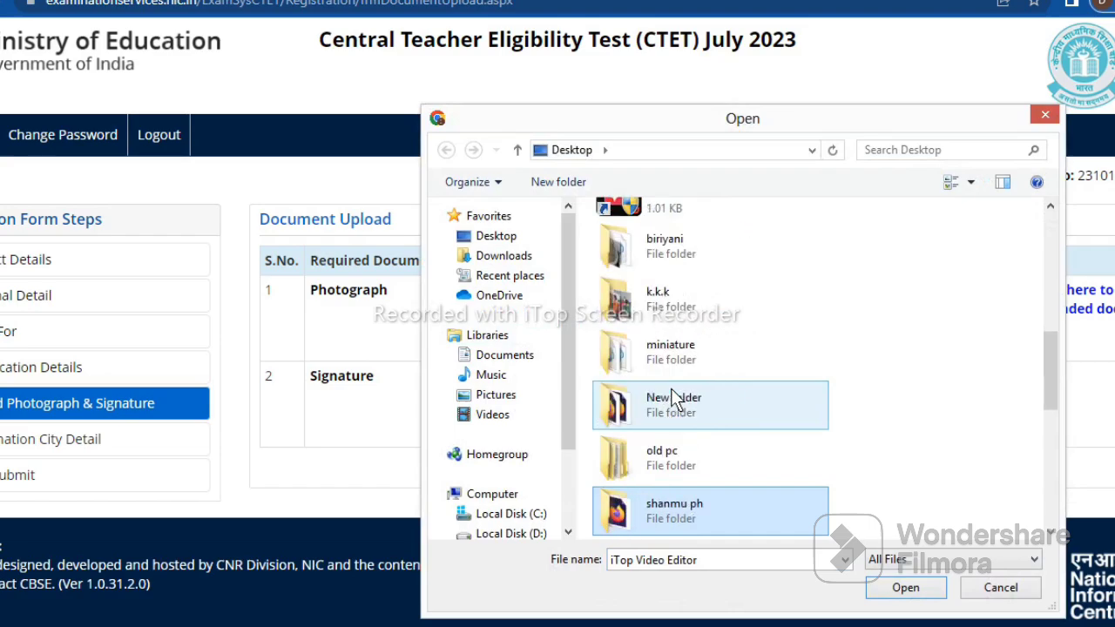
key(Down)
key(Down)
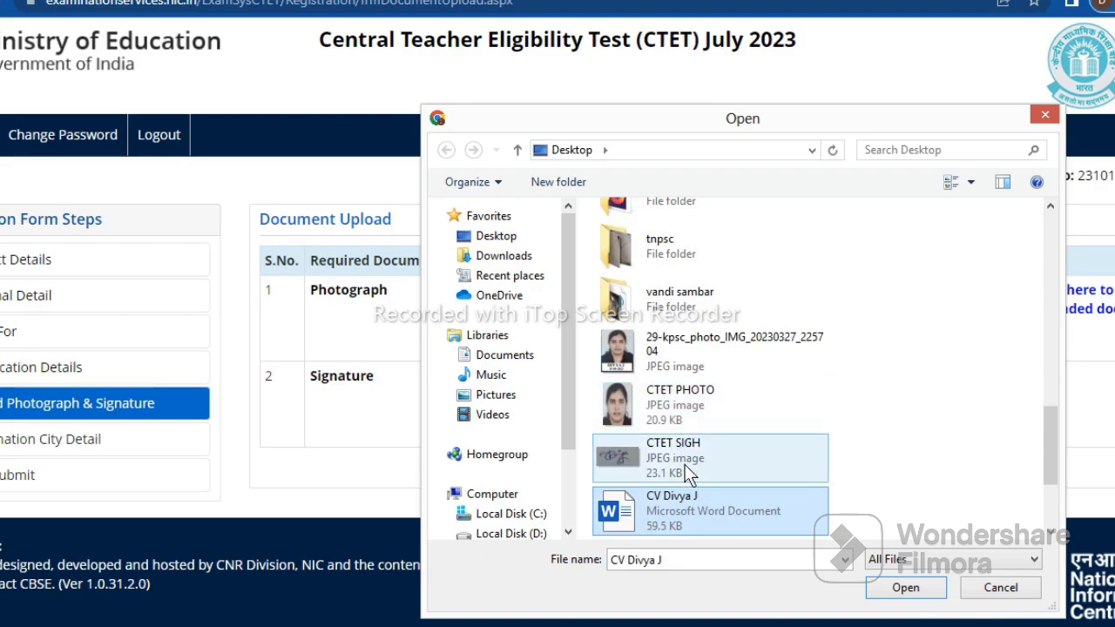
click(684, 465)
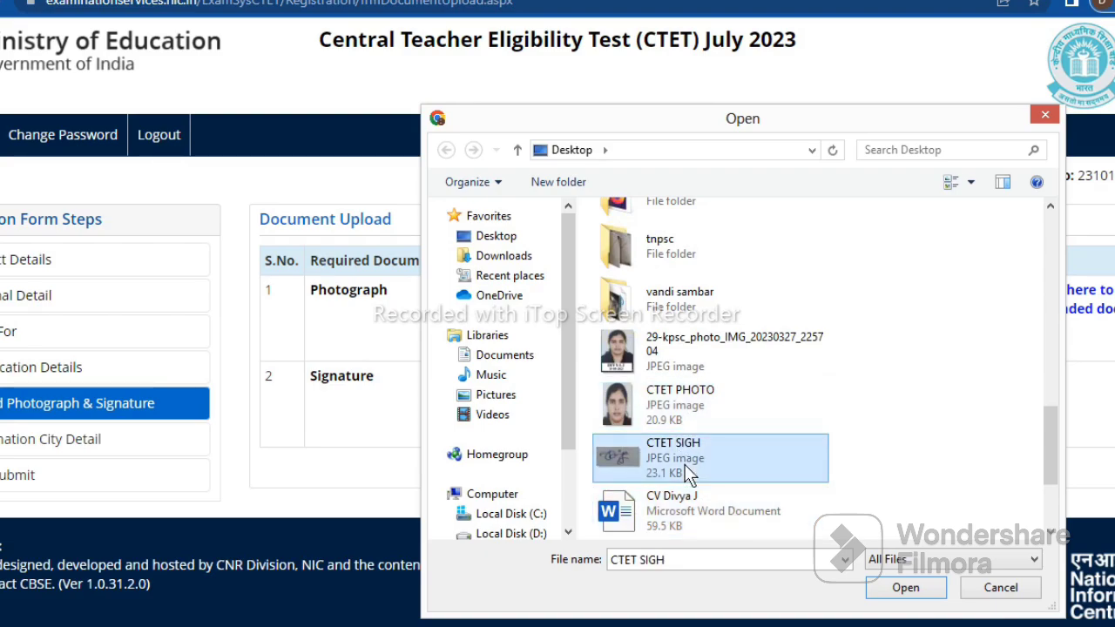
click(906, 589)
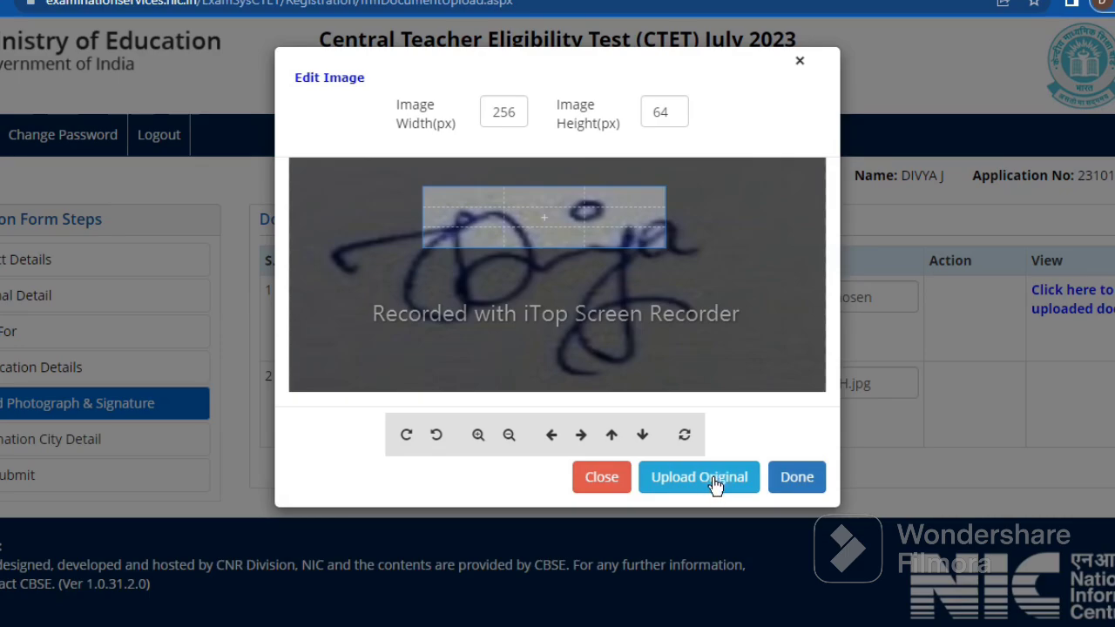
click(714, 482)
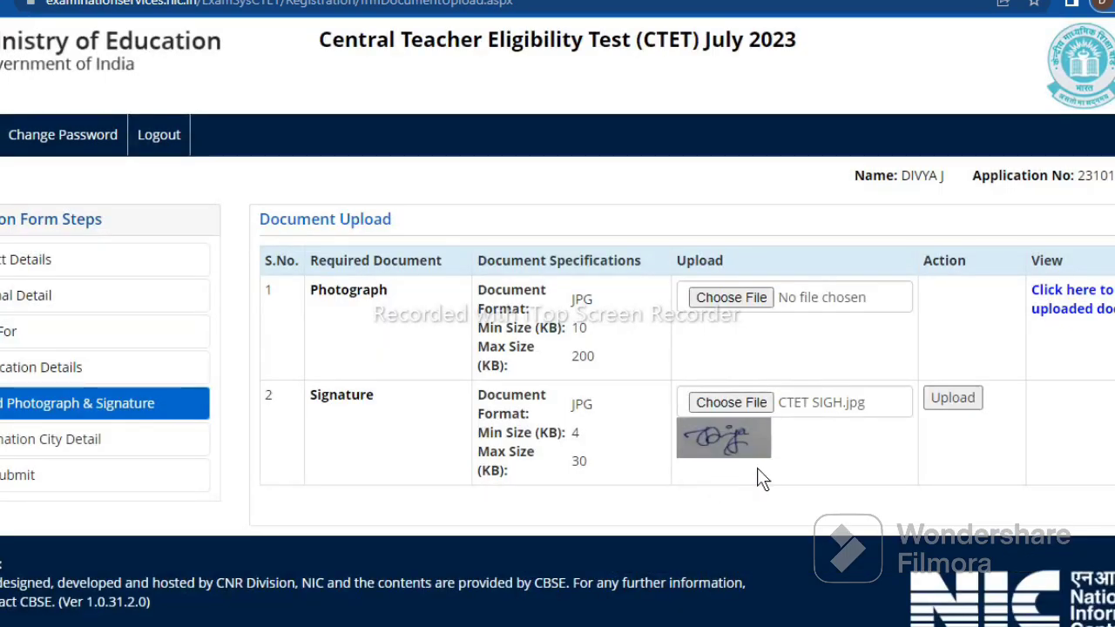
click(965, 397)
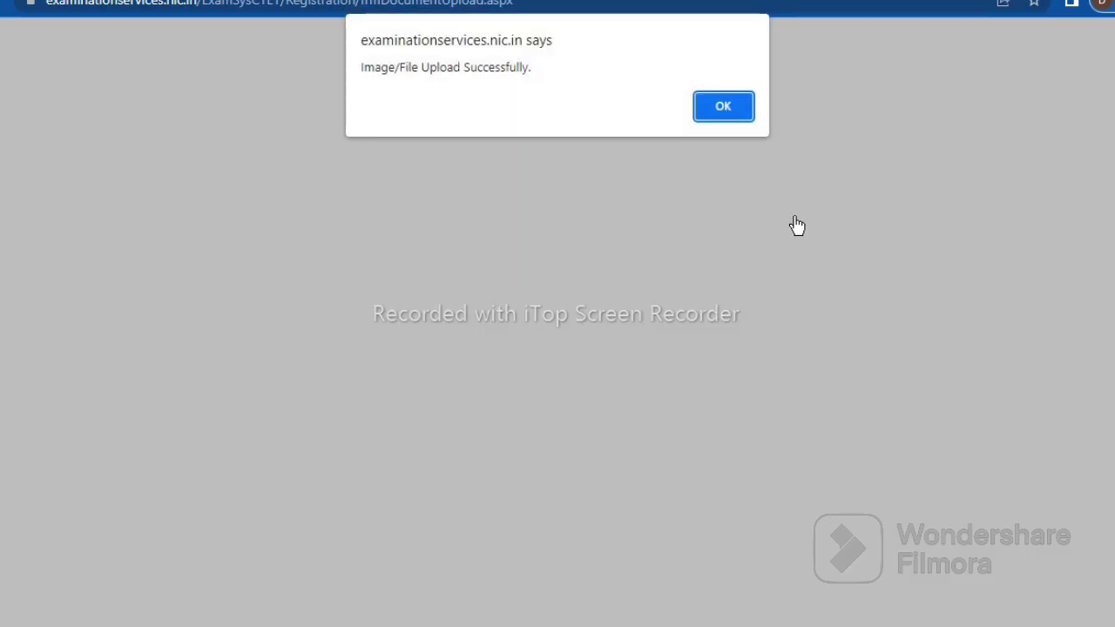
Dismiss the success alert and preview then close the uploaded signature and photograph
click(723, 107)
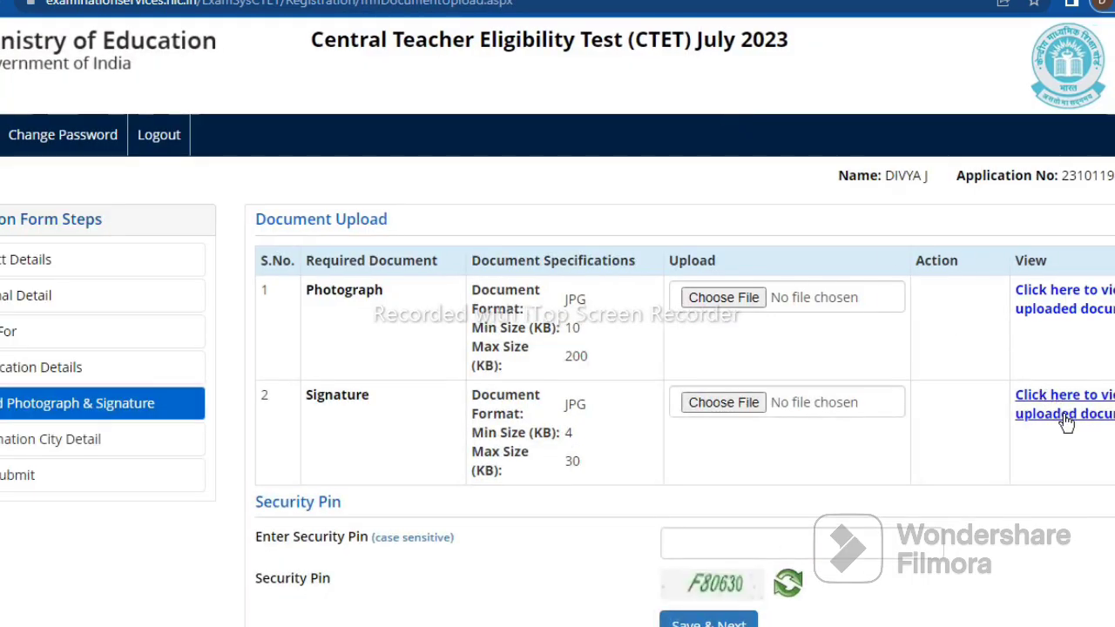
click(1067, 421)
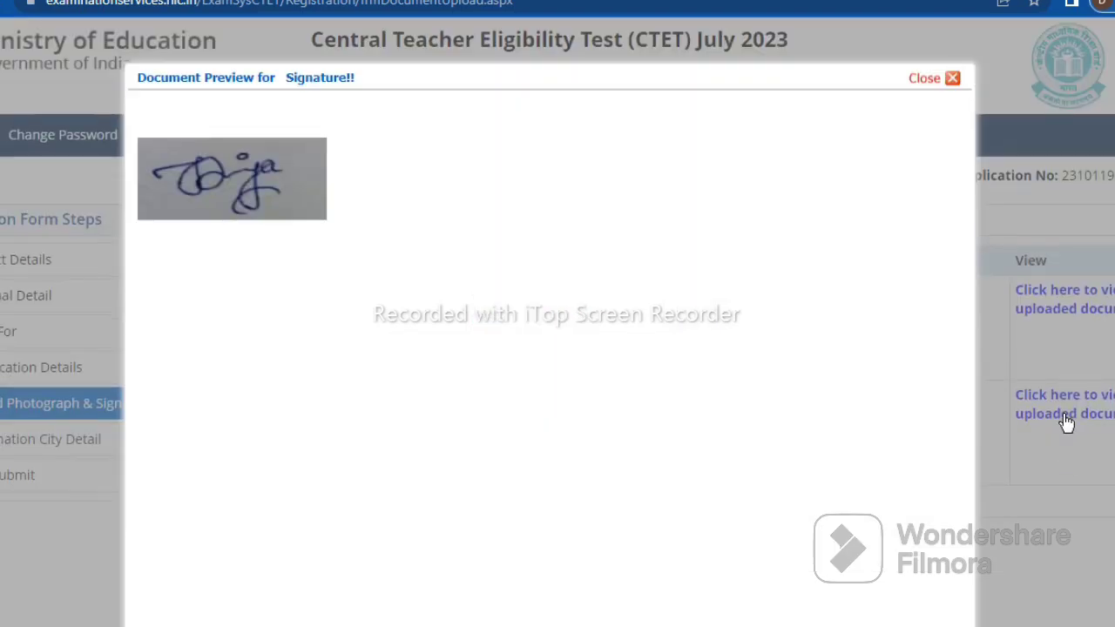
click(952, 79)
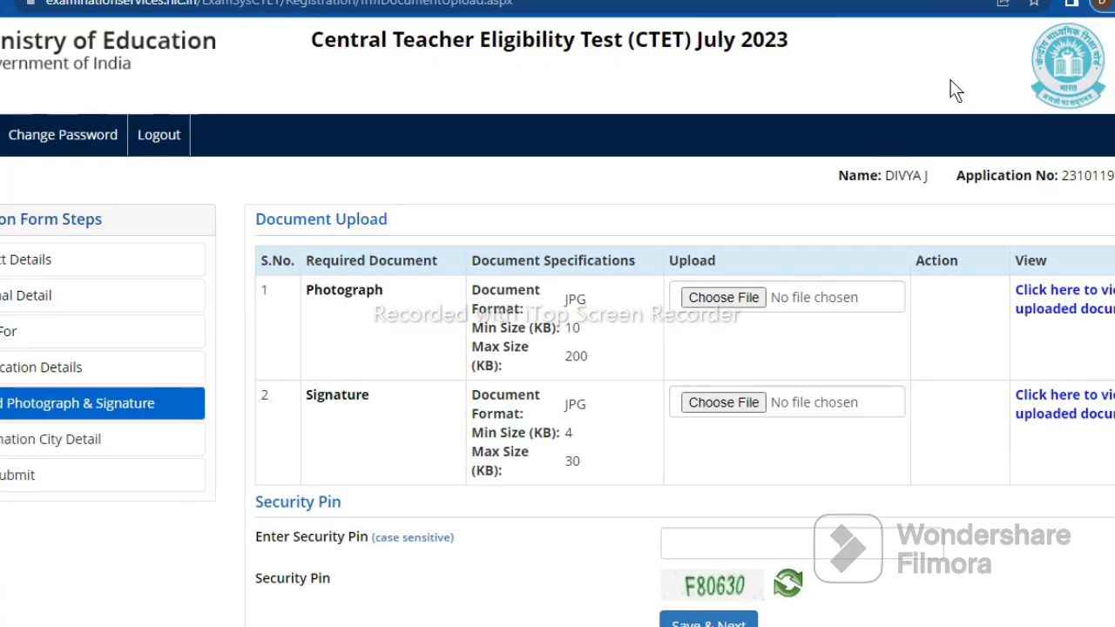
click(1063, 310)
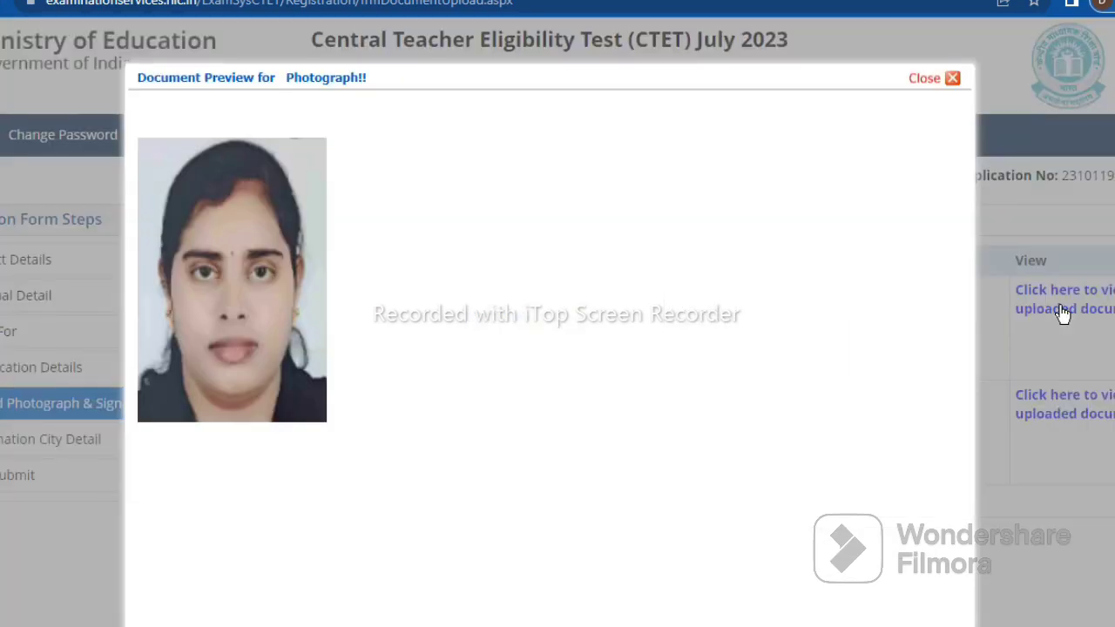
click(949, 87)
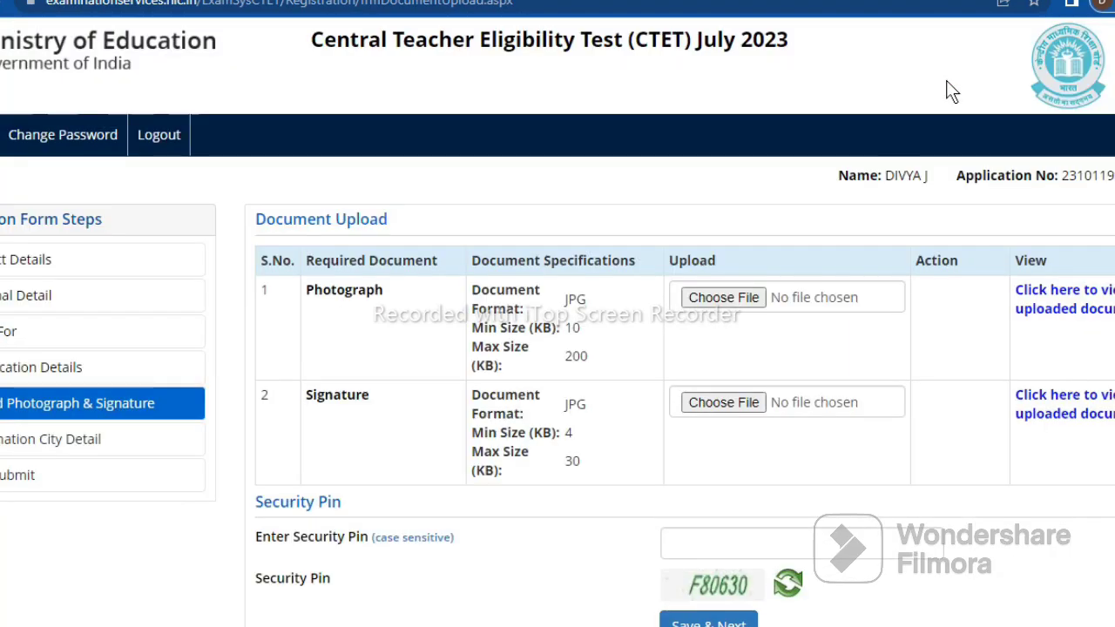
Enter the security pin, Save & Next, and confirm Yes to submit Document Upload
click(742, 543)
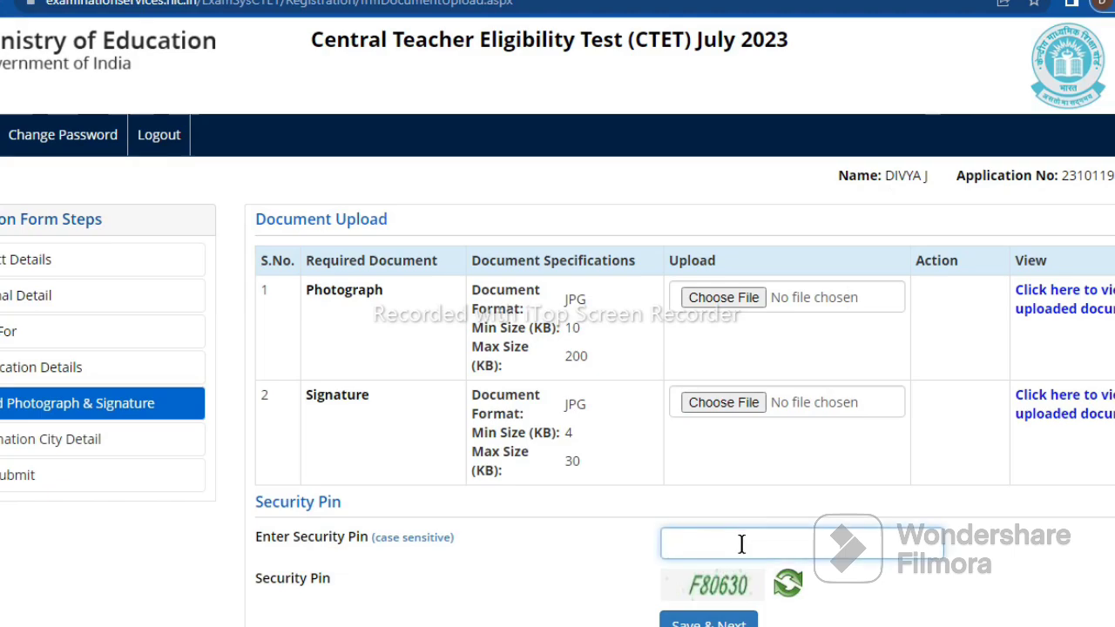
text(F8063)
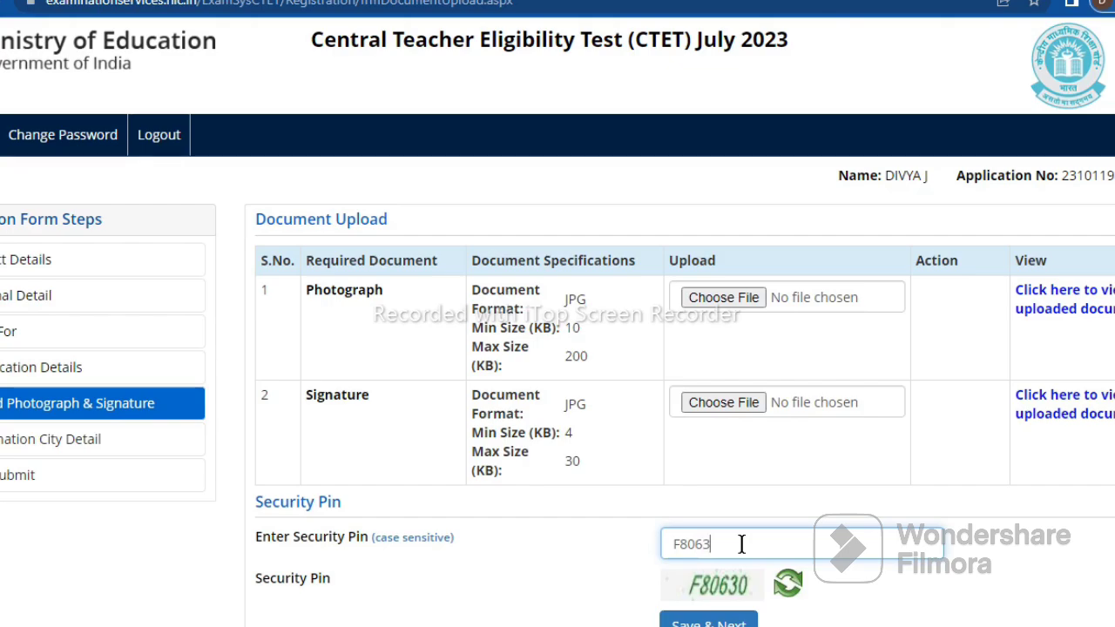
text(0)
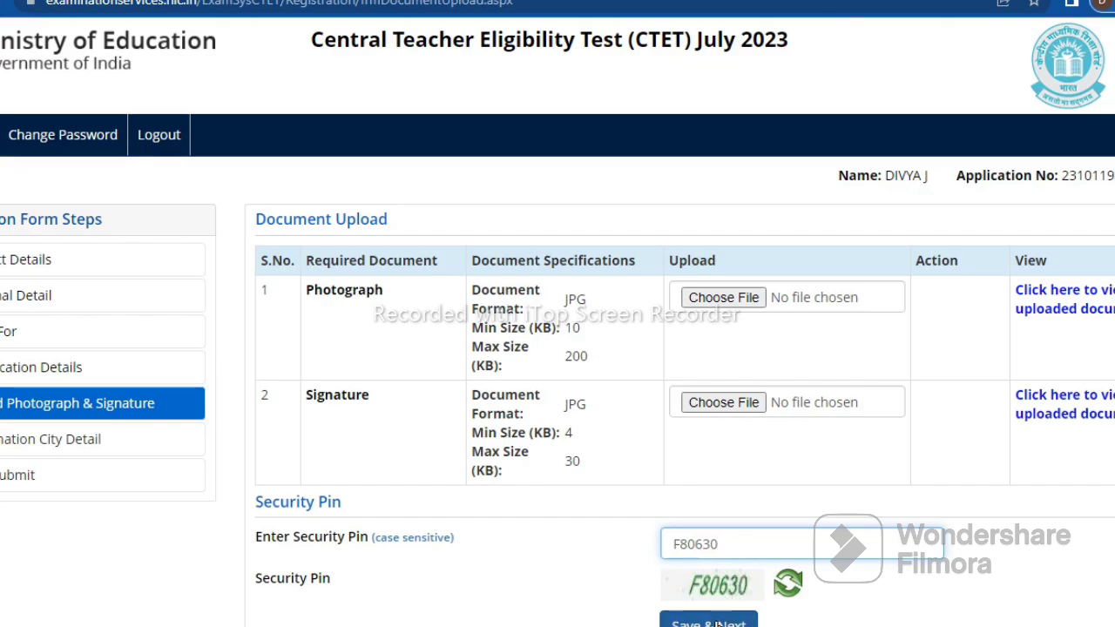
click(716, 623)
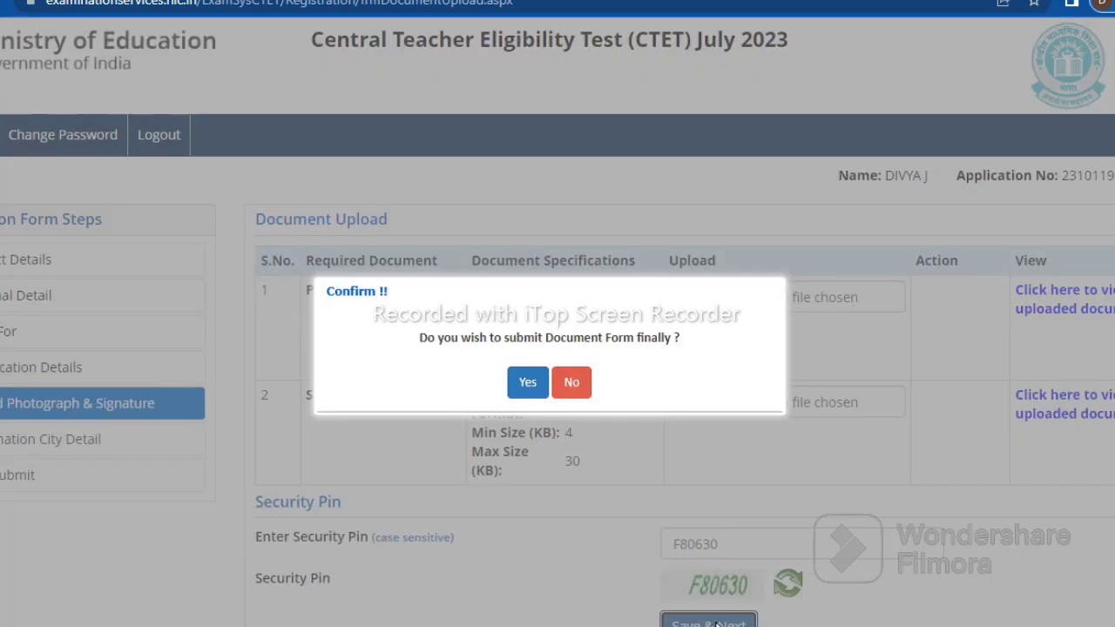
click(528, 391)
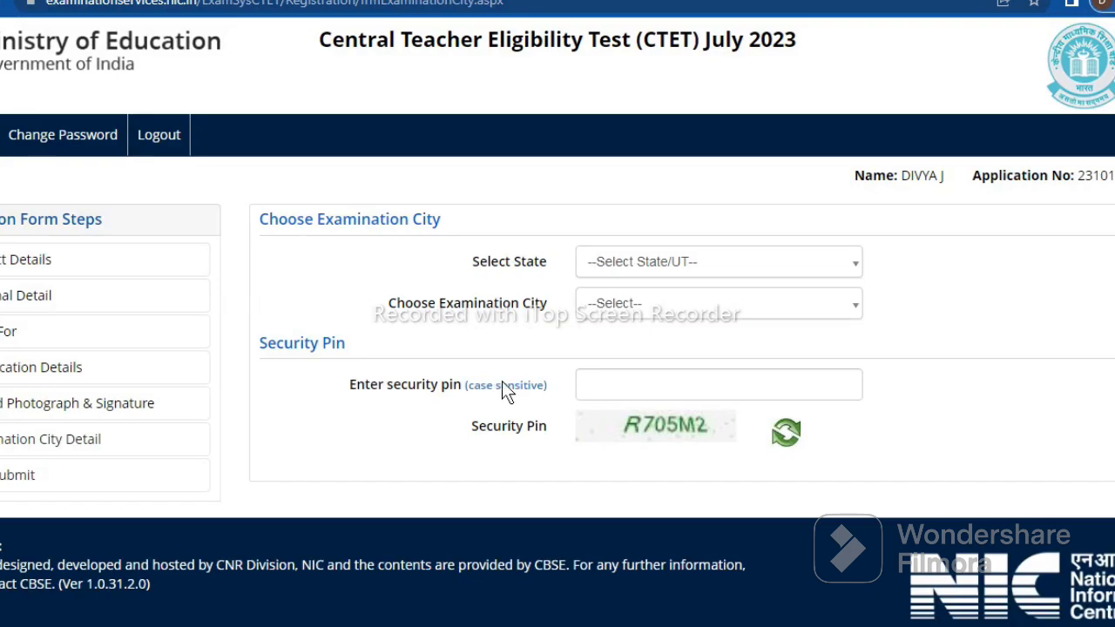
Choose KERALA as the exam state and PALAKKAD as the examination city
click(851, 275)
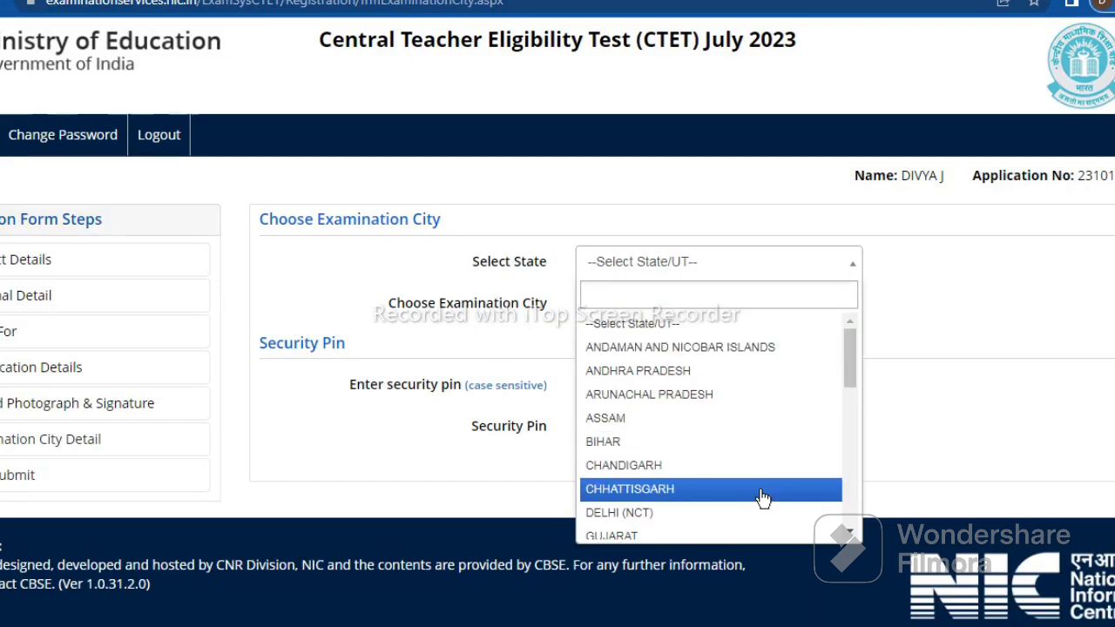
text(K)
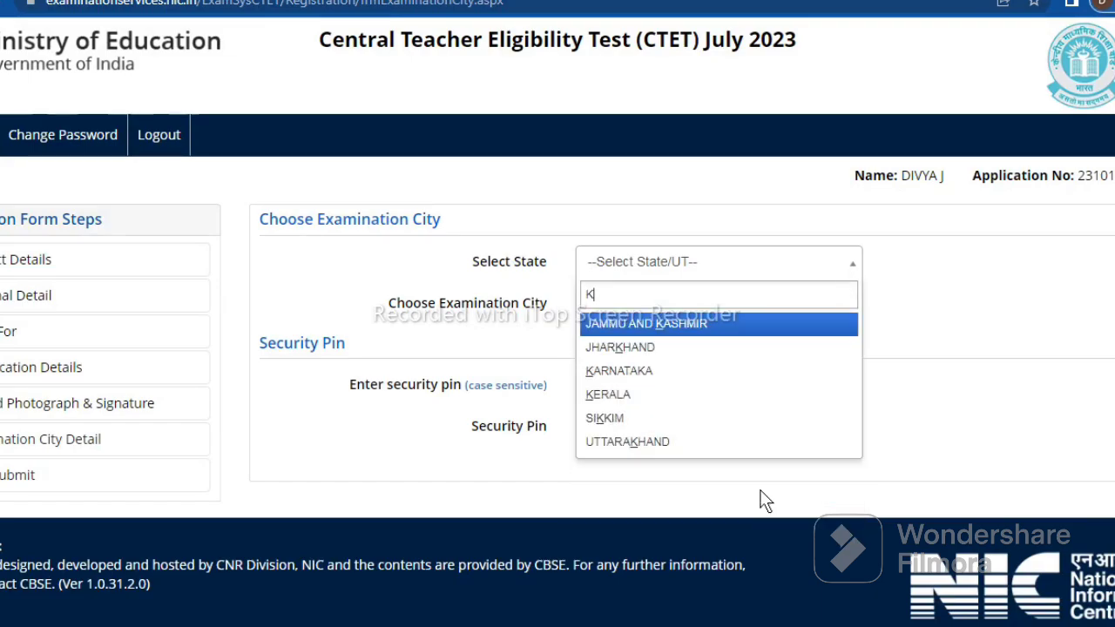
click(692, 396)
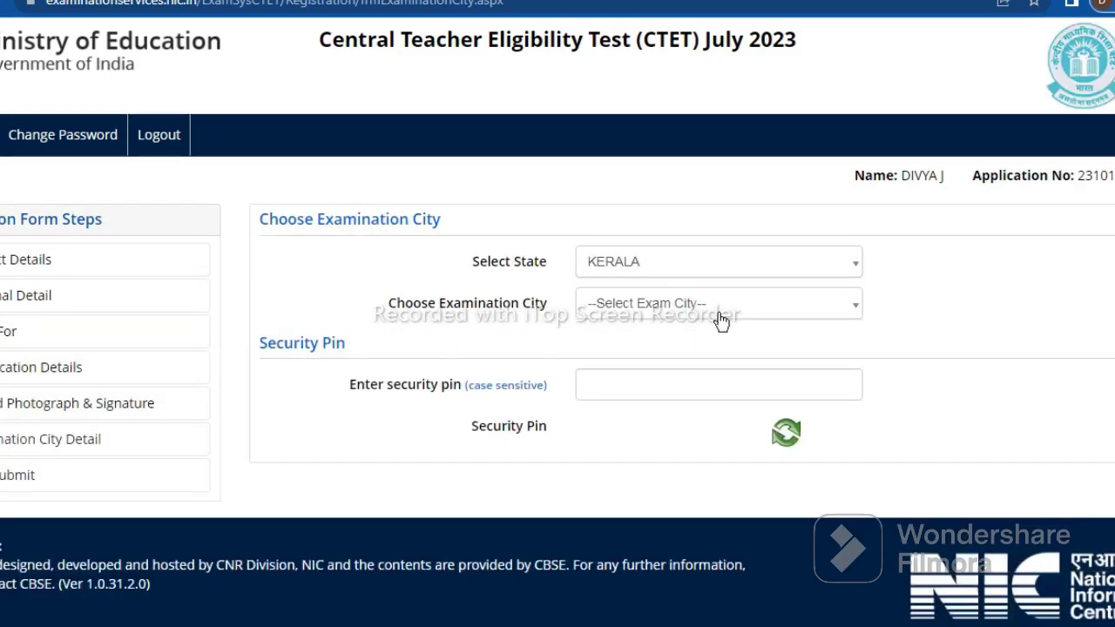
click(765, 316)
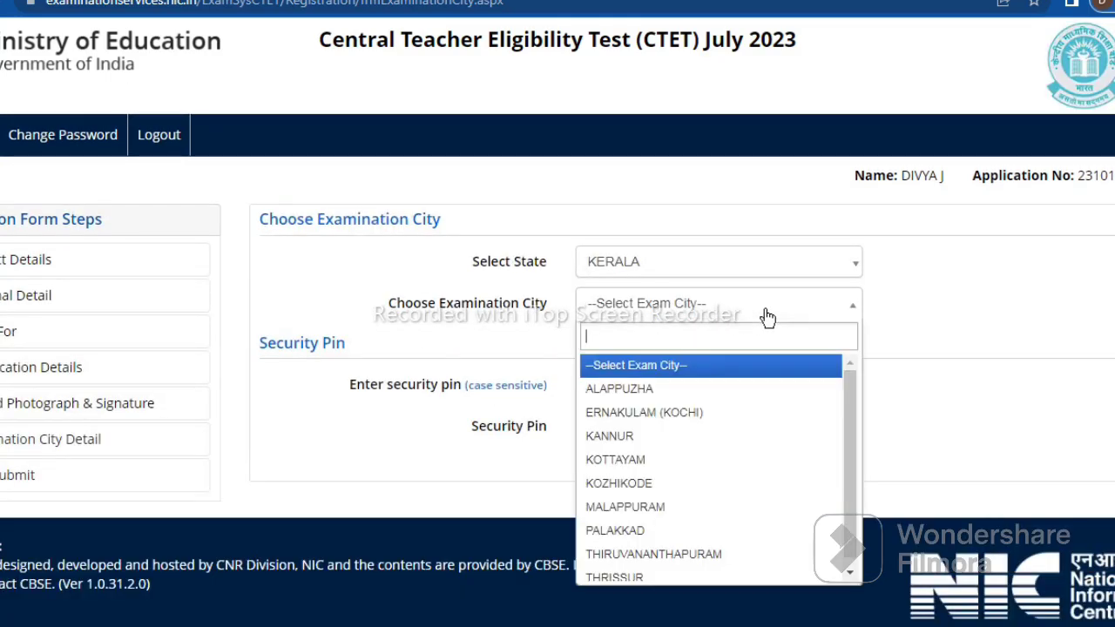
click(707, 543)
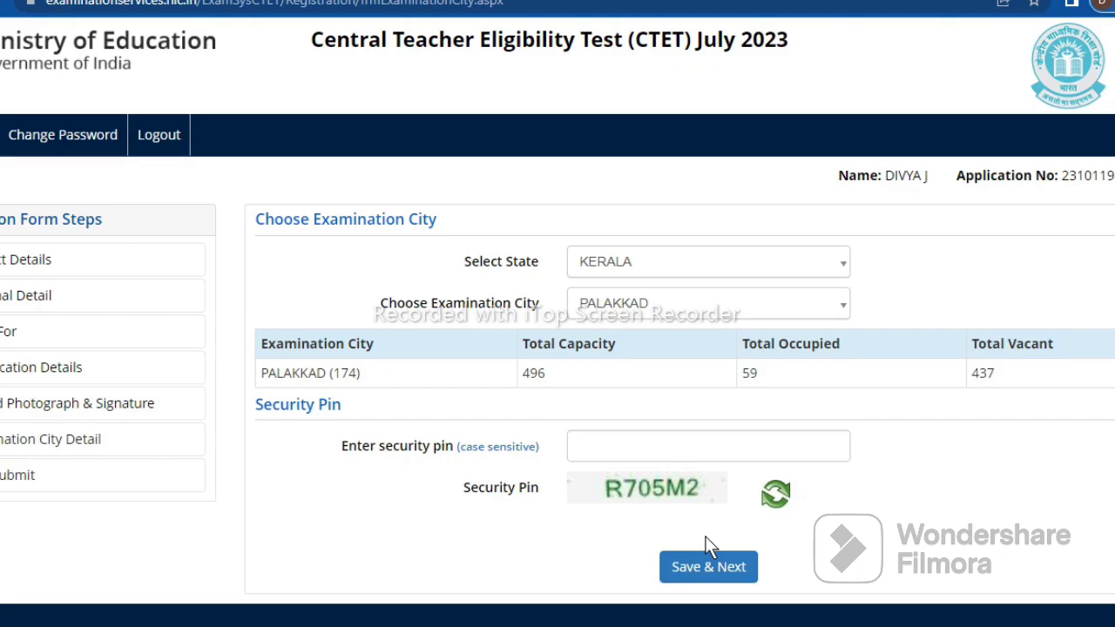
Enter the captcha security pin, then save and confirm the Palakkad exam city choice
click(628, 447)
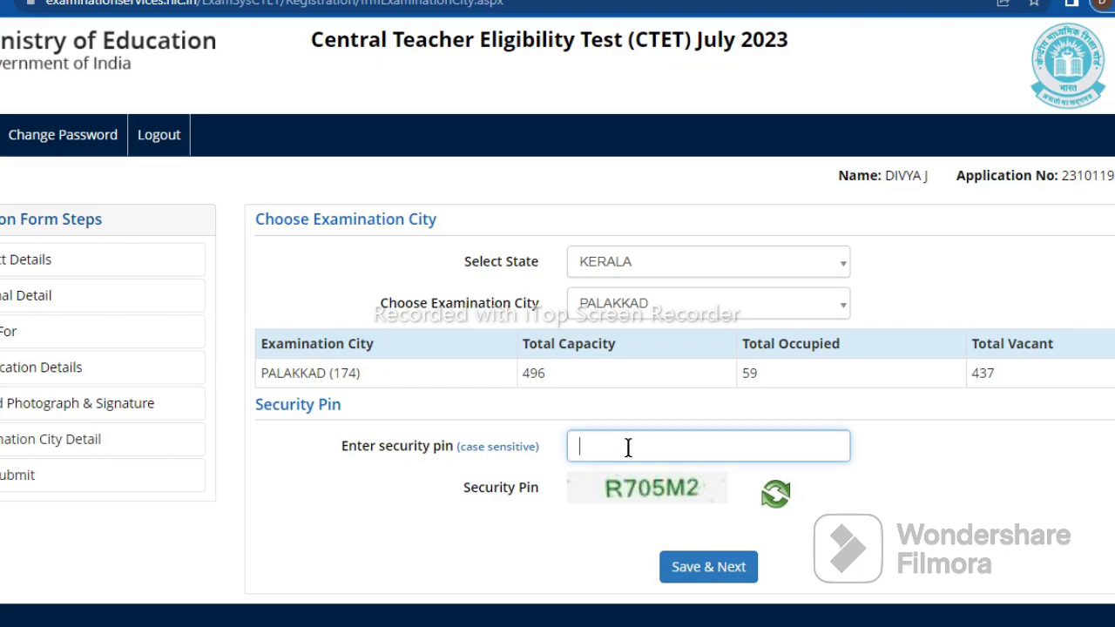
text(R705M2)
click(708, 567)
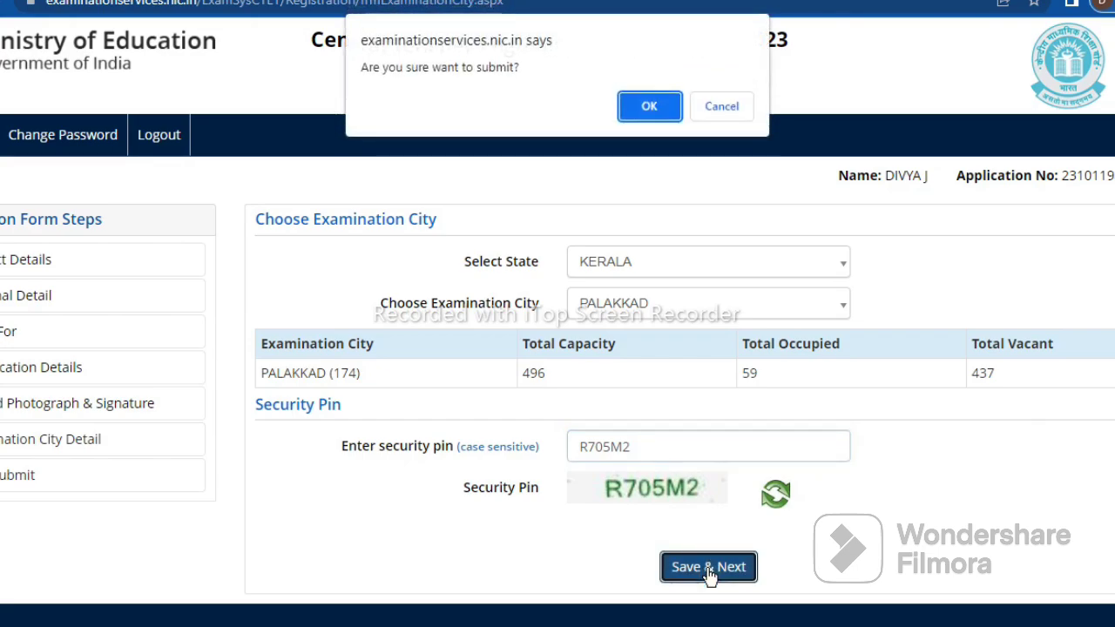
click(652, 106)
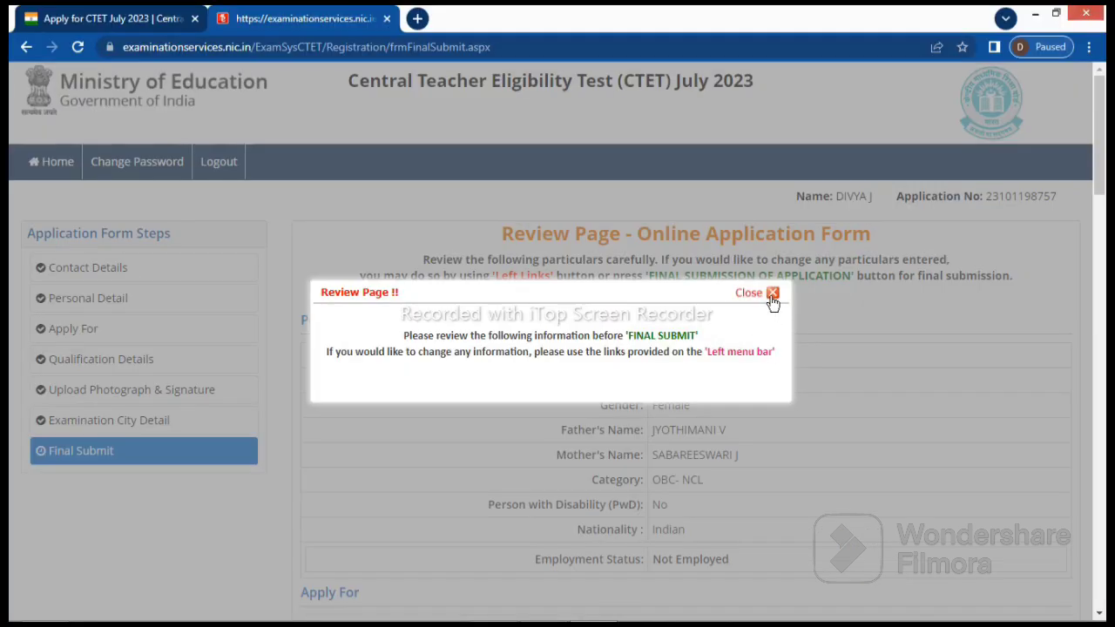
Dismiss the review notice and scroll through qualification, contact, address and uploaded files to the declaration
click(969, 274)
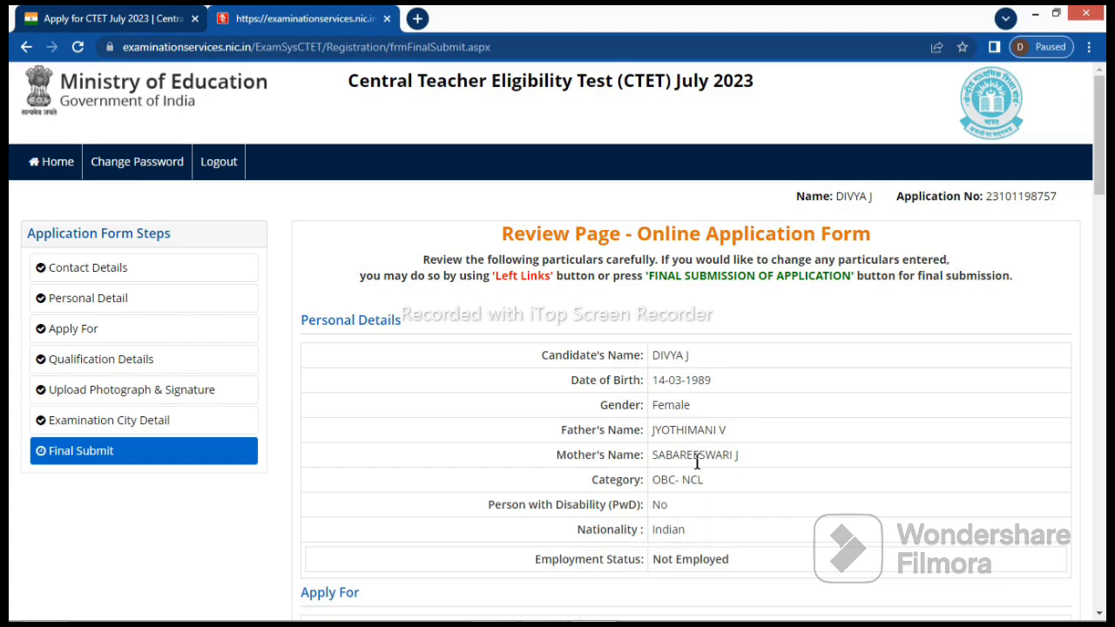
scroll(803, 490, down, 1)
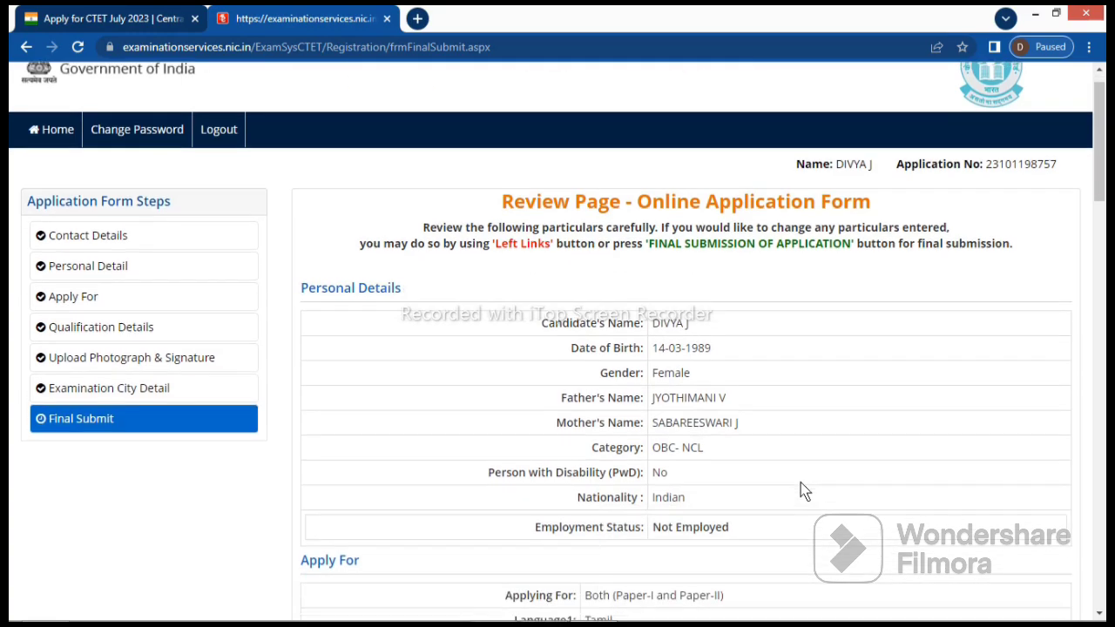
scroll(804, 491, down, 2)
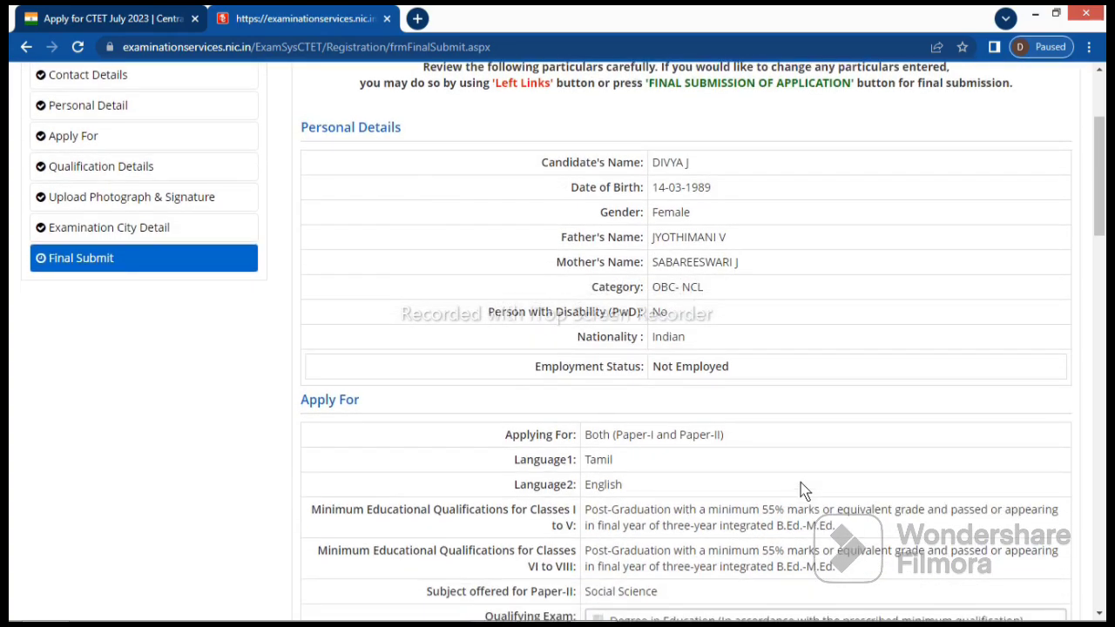
scroll(803, 490, down, 2)
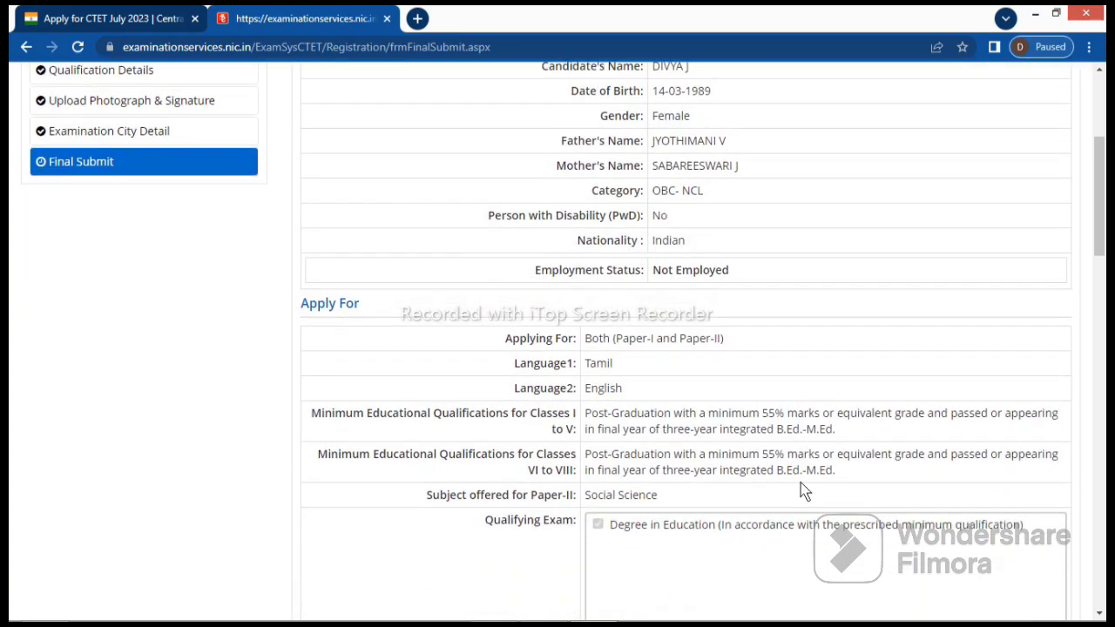
scroll(803, 491, down, 1)
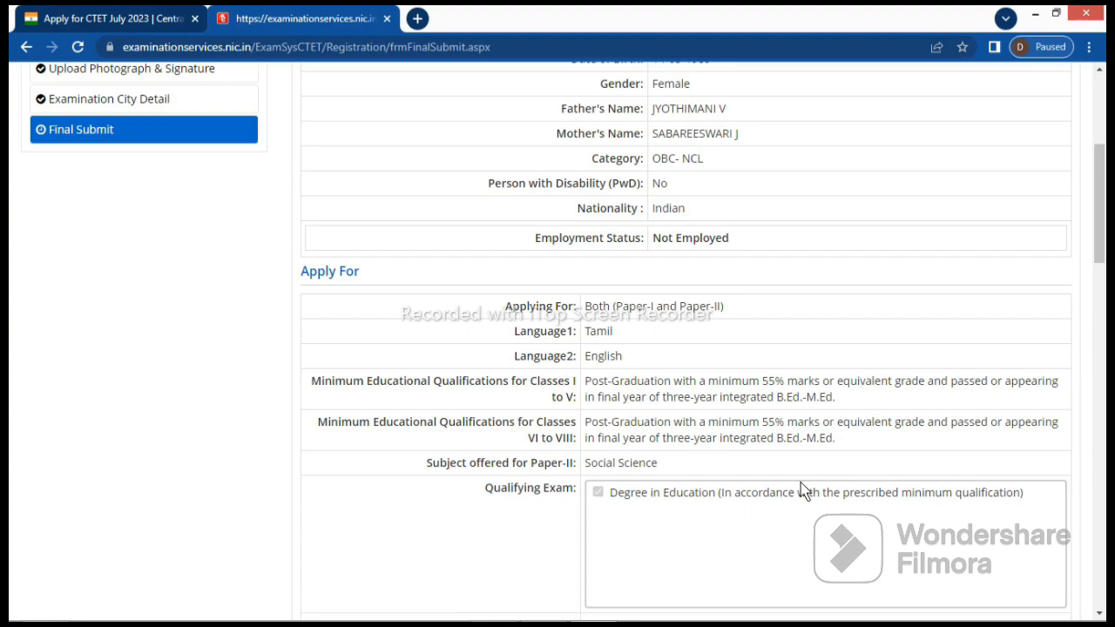
scroll(803, 490, down, 1)
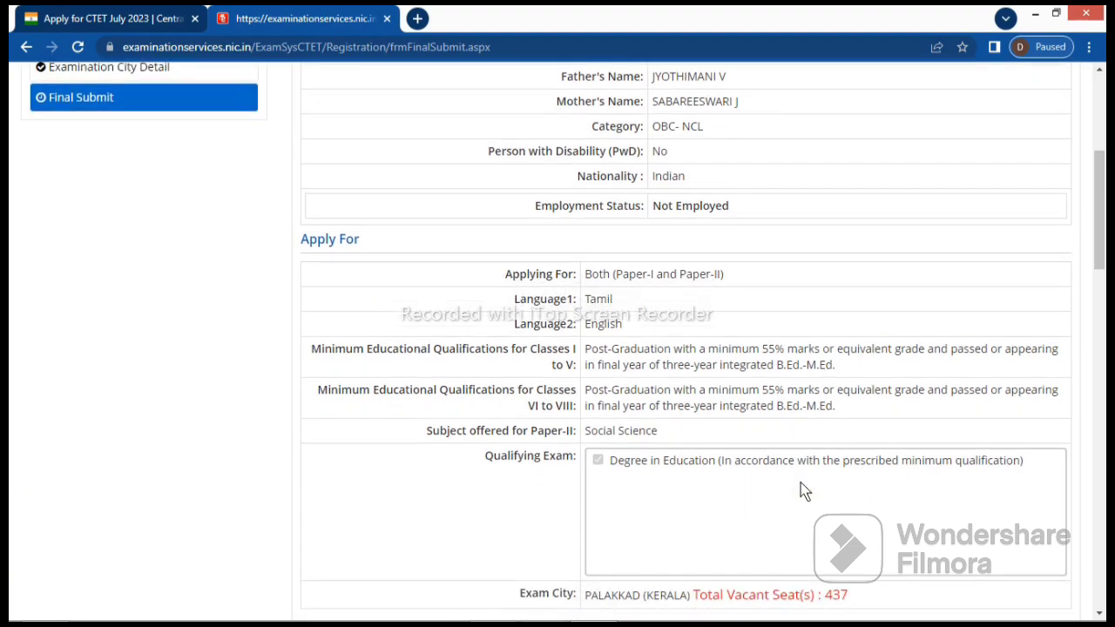
scroll(804, 491, down, 1)
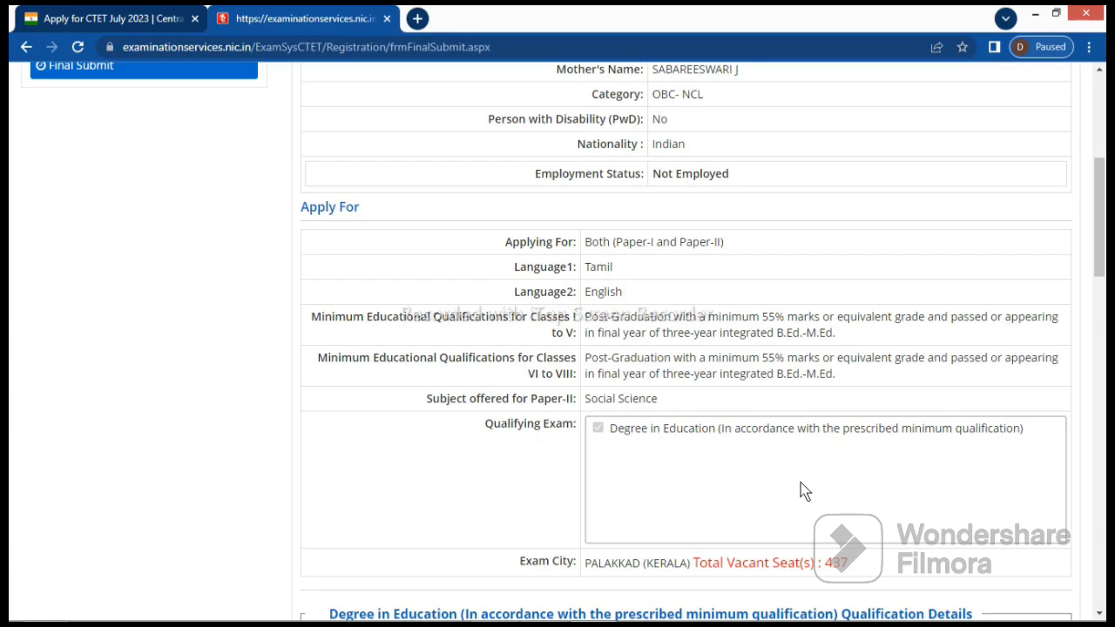
scroll(803, 491, down, 2)
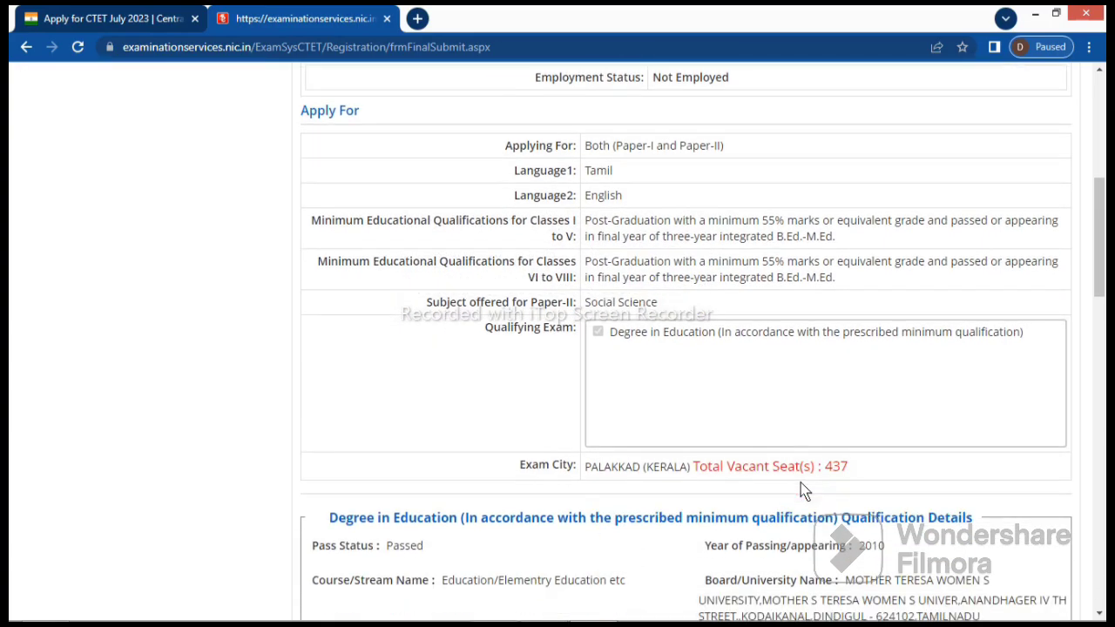
scroll(803, 491, down, 1)
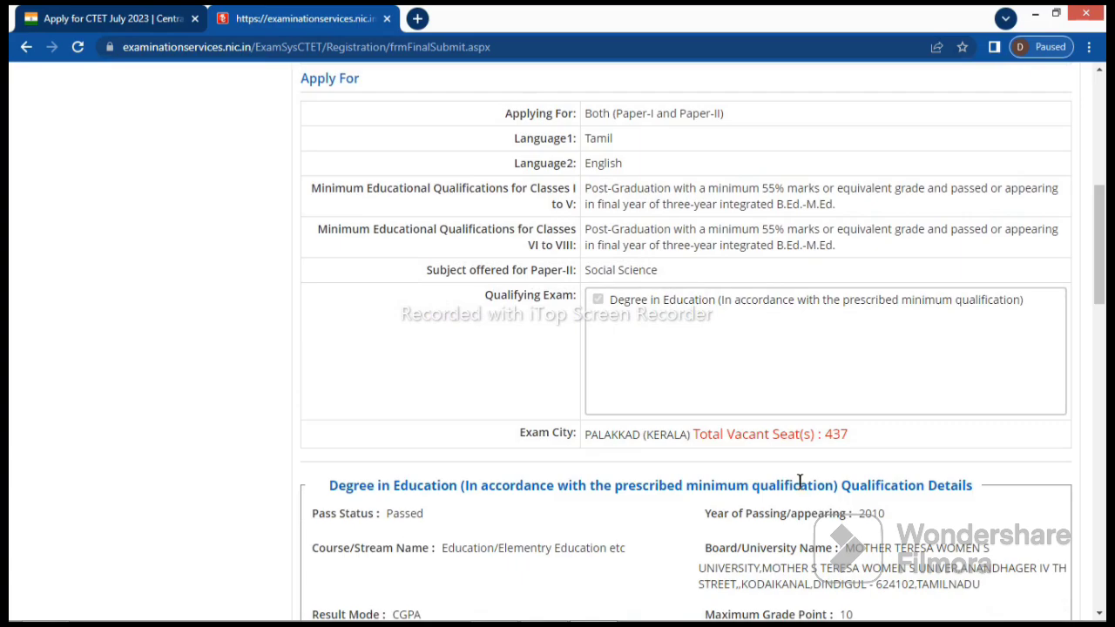
scroll(801, 486, down, 1)
scroll(803, 490, down, 4)
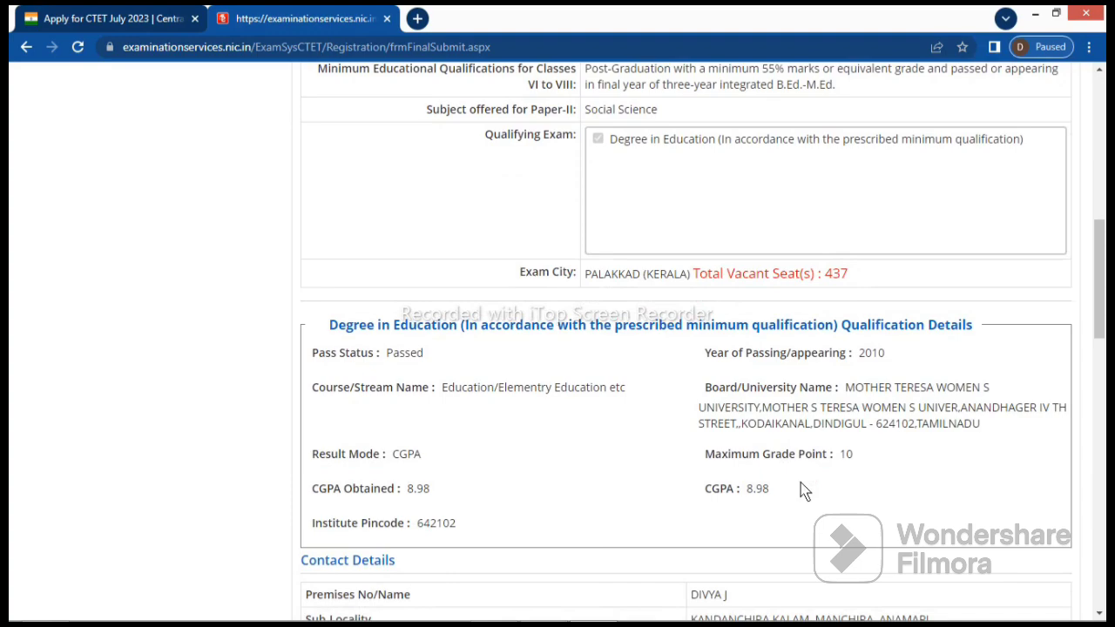
scroll(804, 491, down, 1)
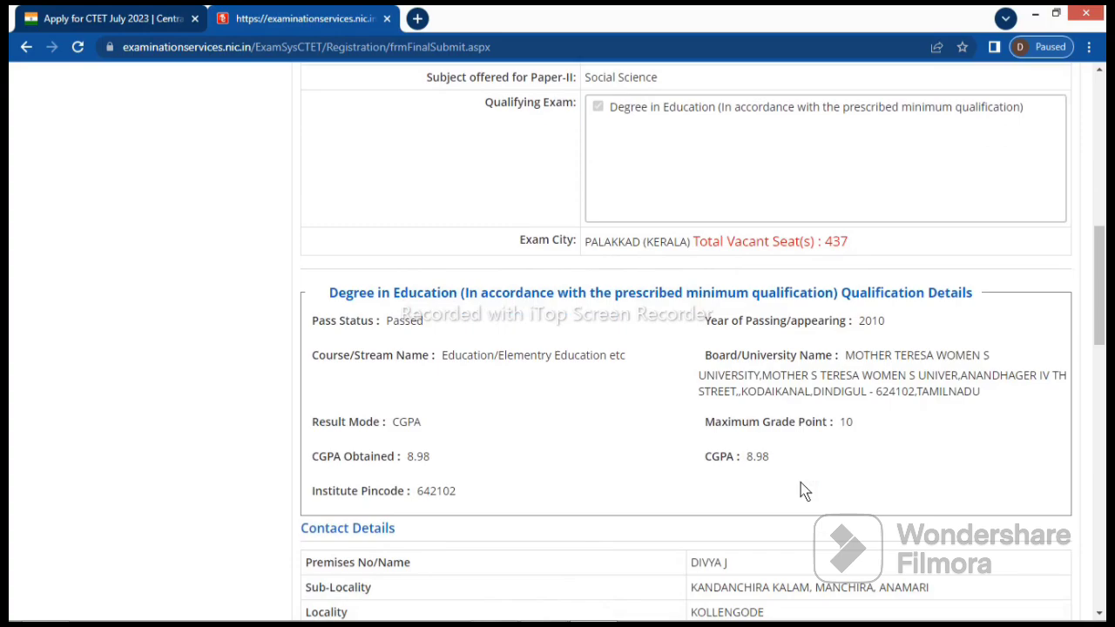
scroll(803, 491, down, 4)
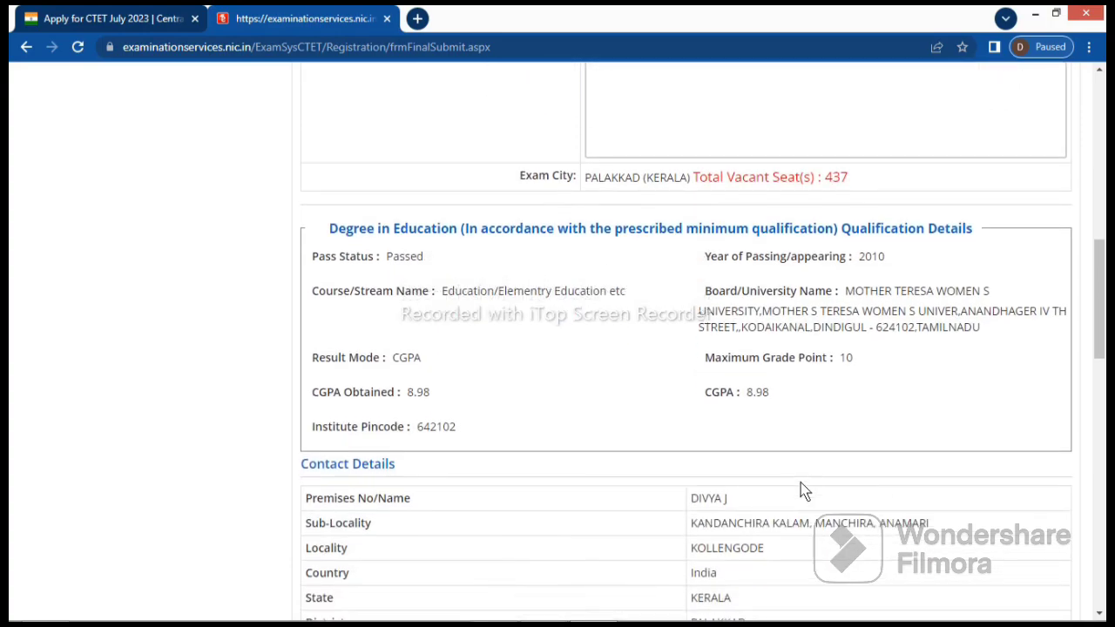
scroll(803, 491, down, 2)
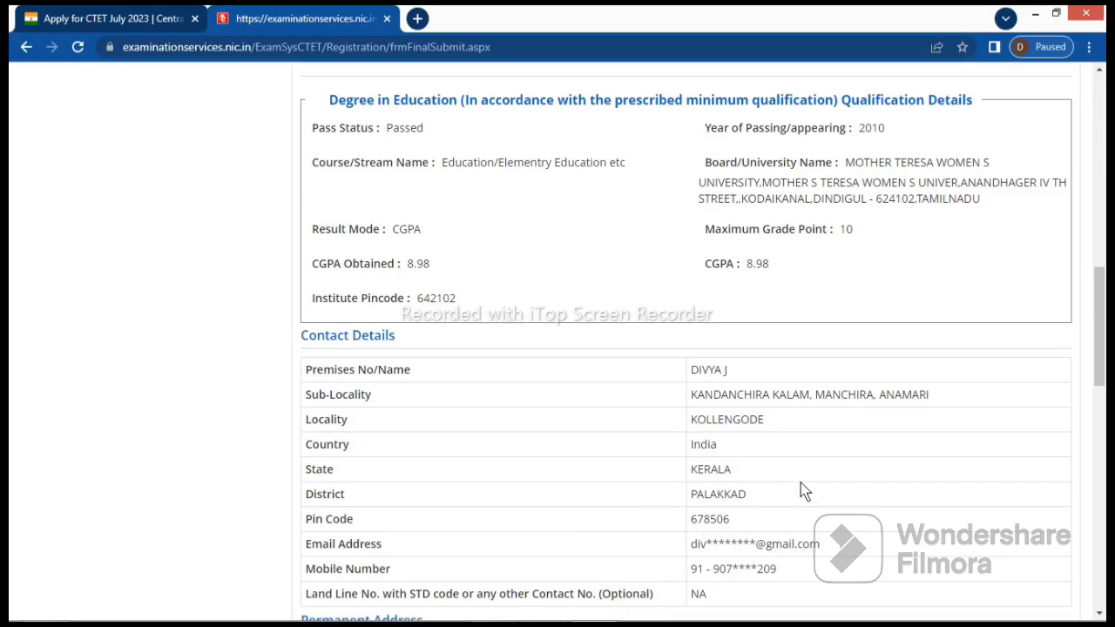
scroll(803, 491, down, 5)
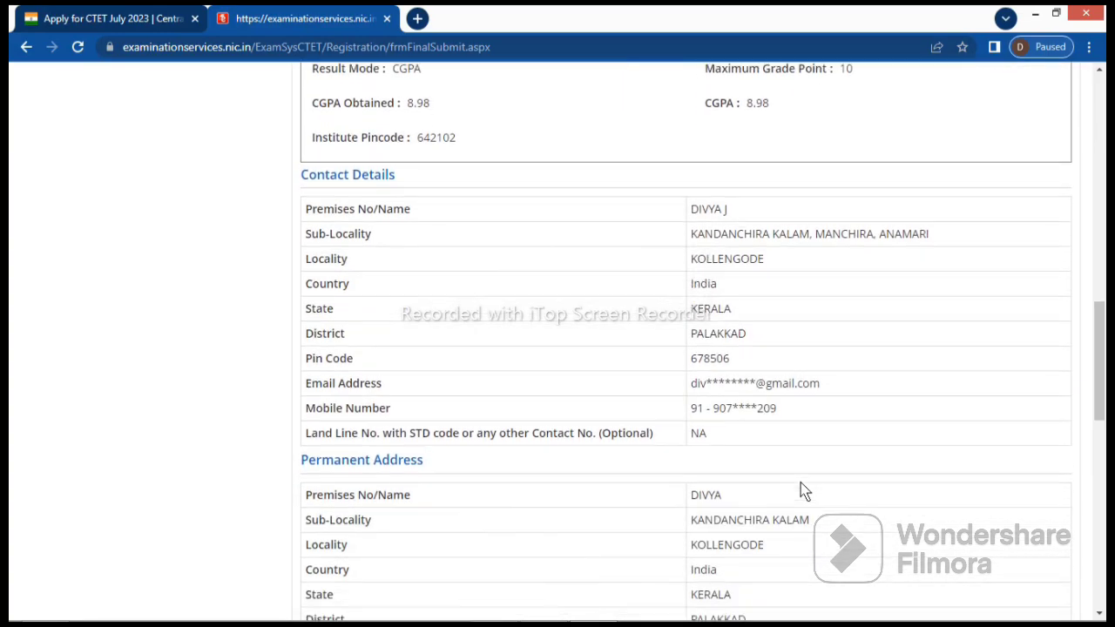
scroll(803, 491, down, 3)
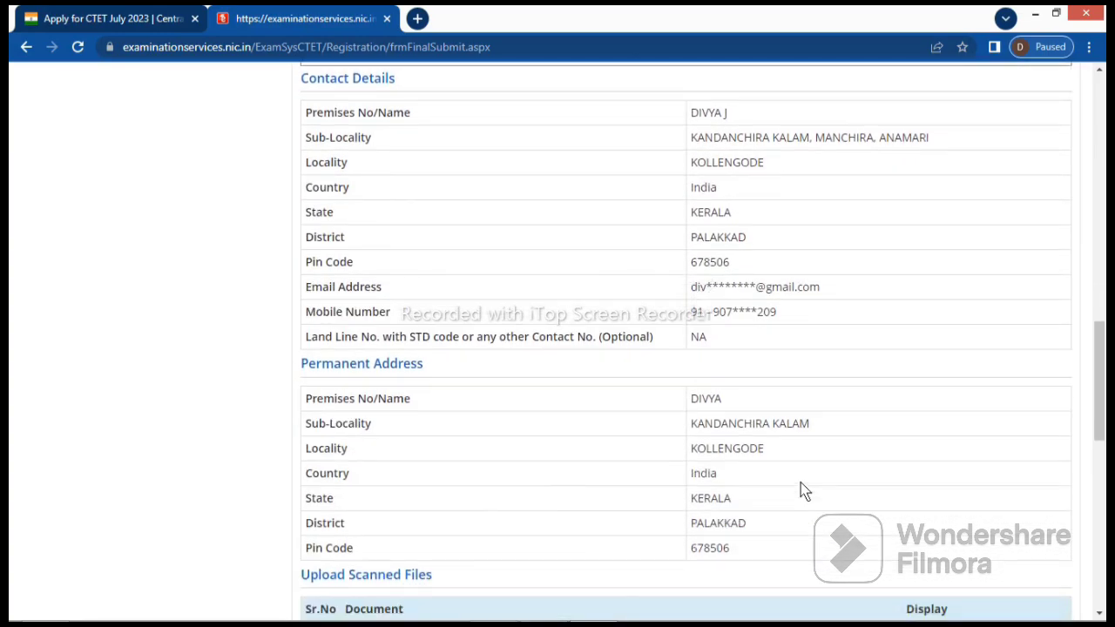
scroll(803, 490, down, 2)
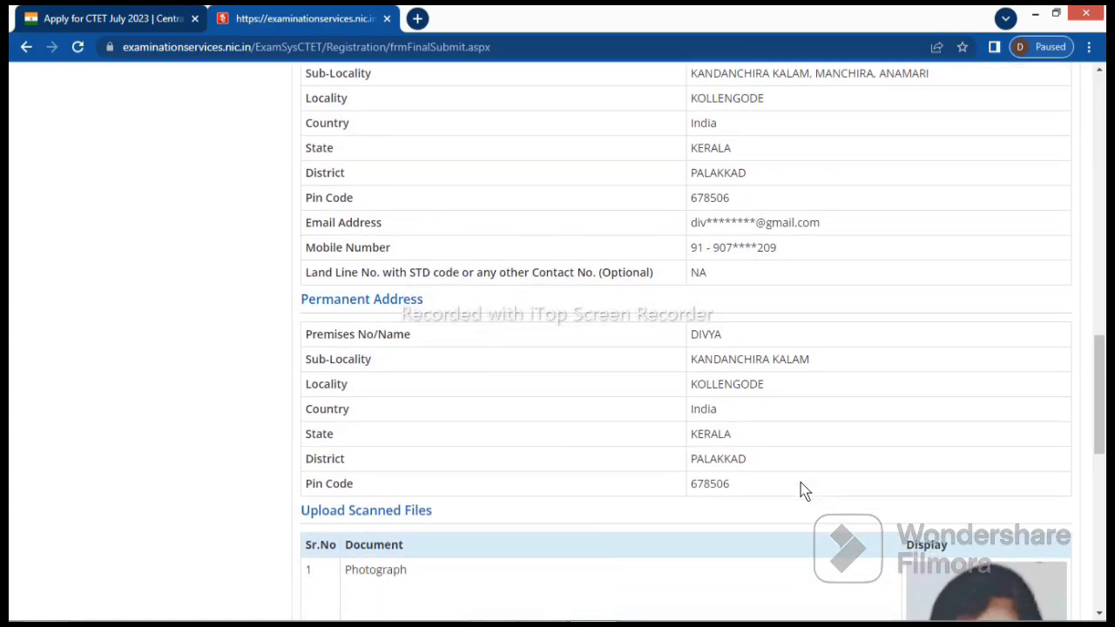
scroll(804, 490, down, 2)
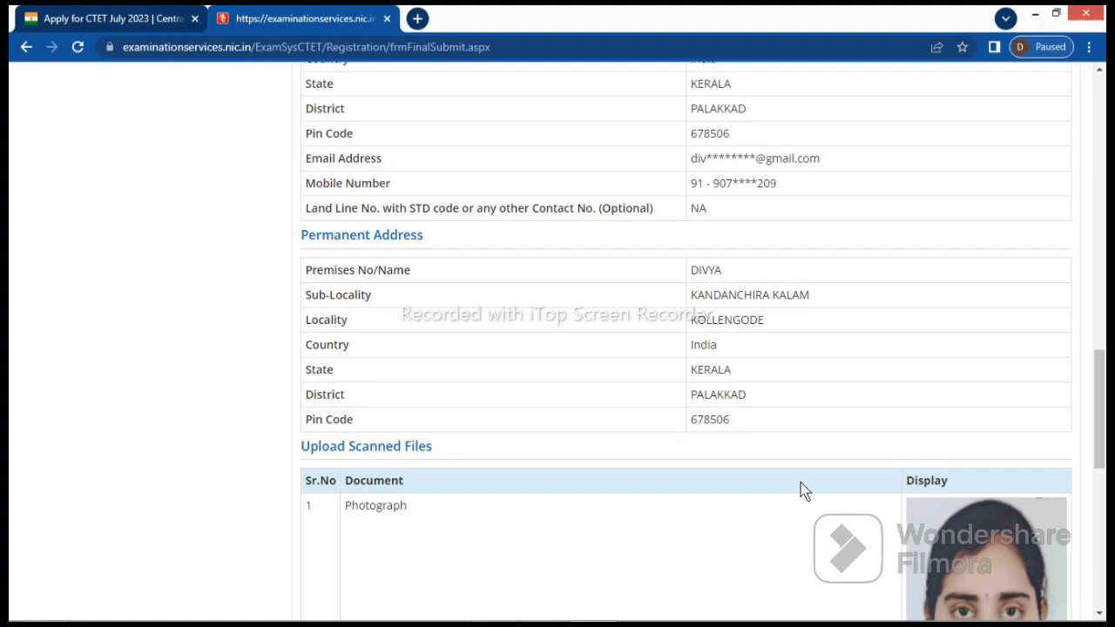
scroll(803, 490, up, 10)
scroll(801, 486, down, 3)
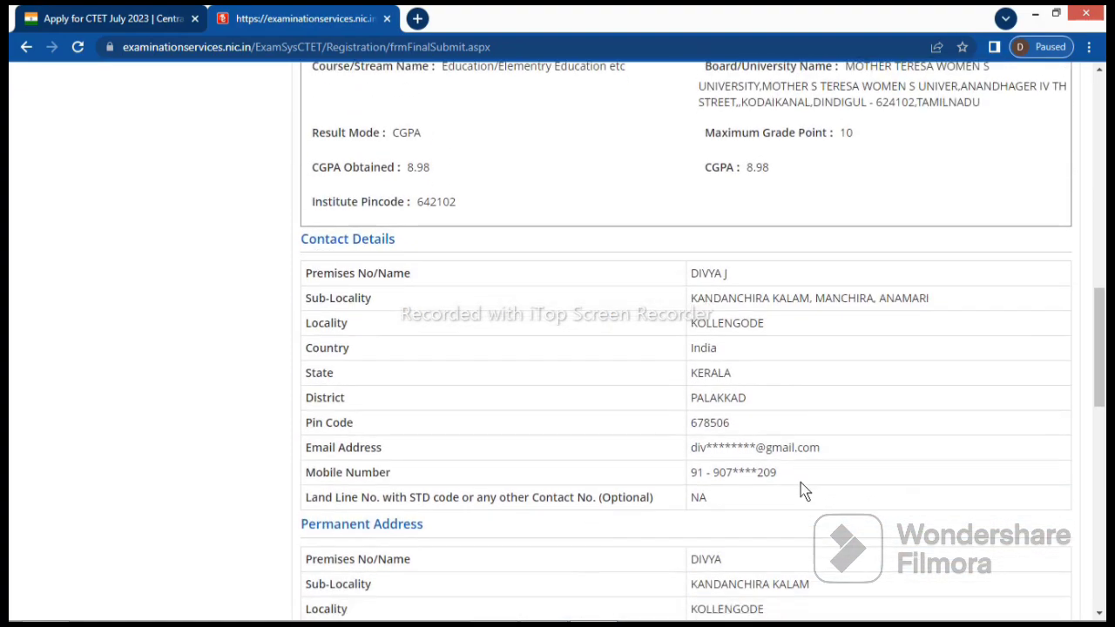
scroll(803, 491, down, 5)
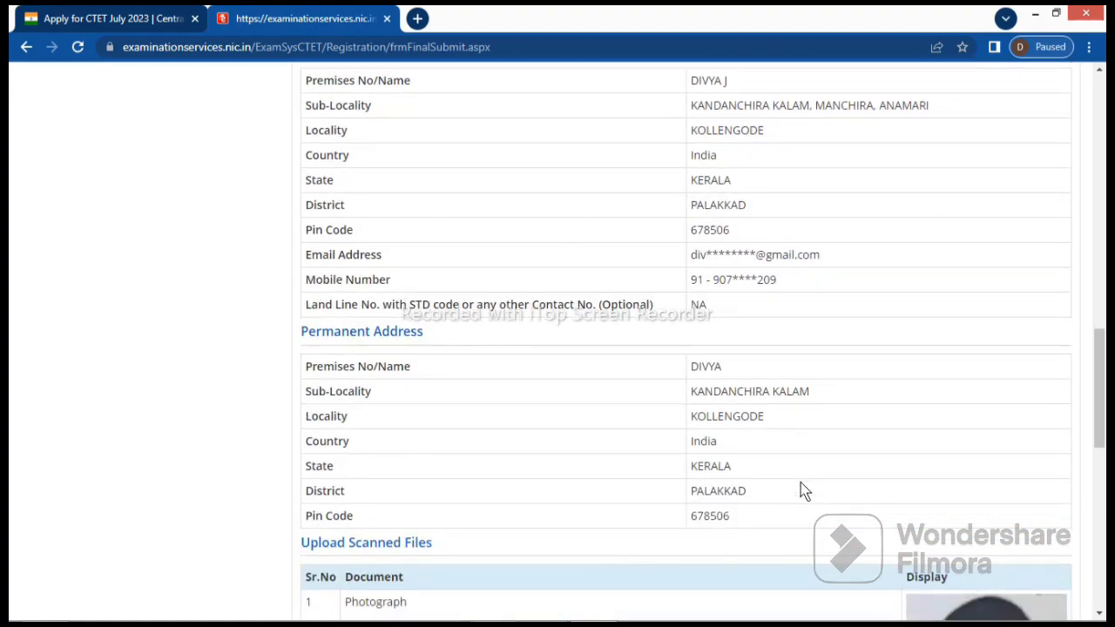
scroll(804, 490, down, 3)
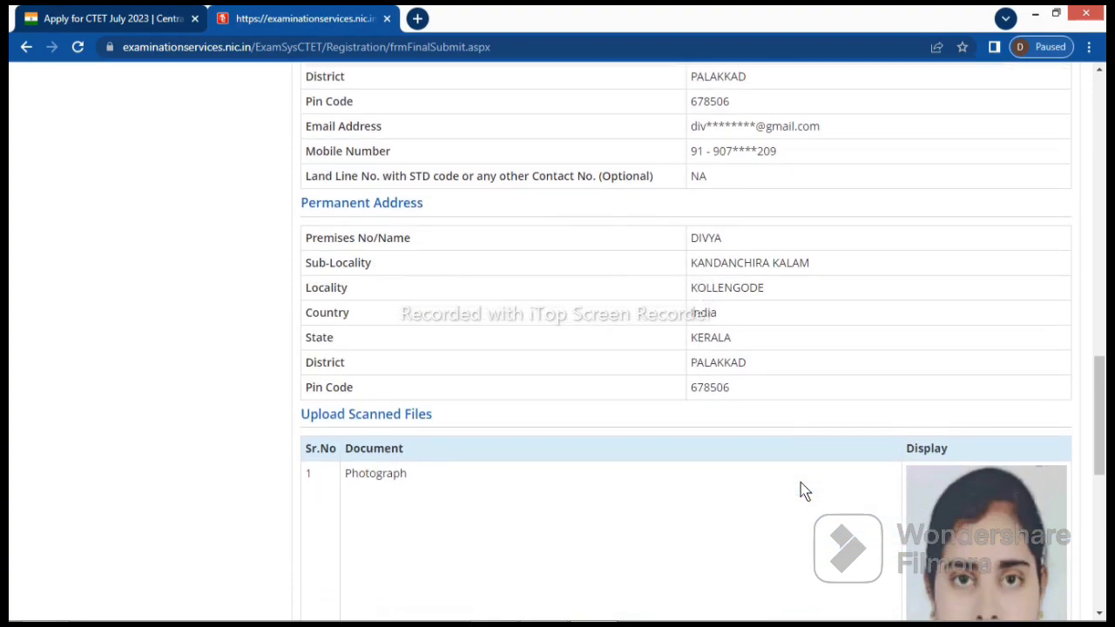
scroll(805, 491, down, 4)
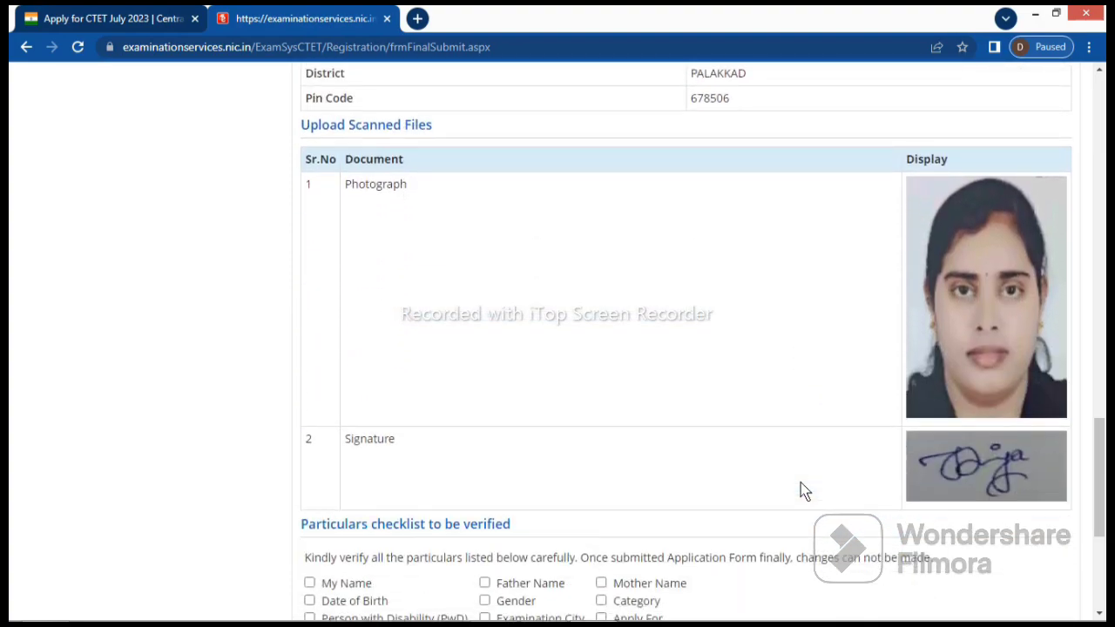
scroll(803, 491, down, 4)
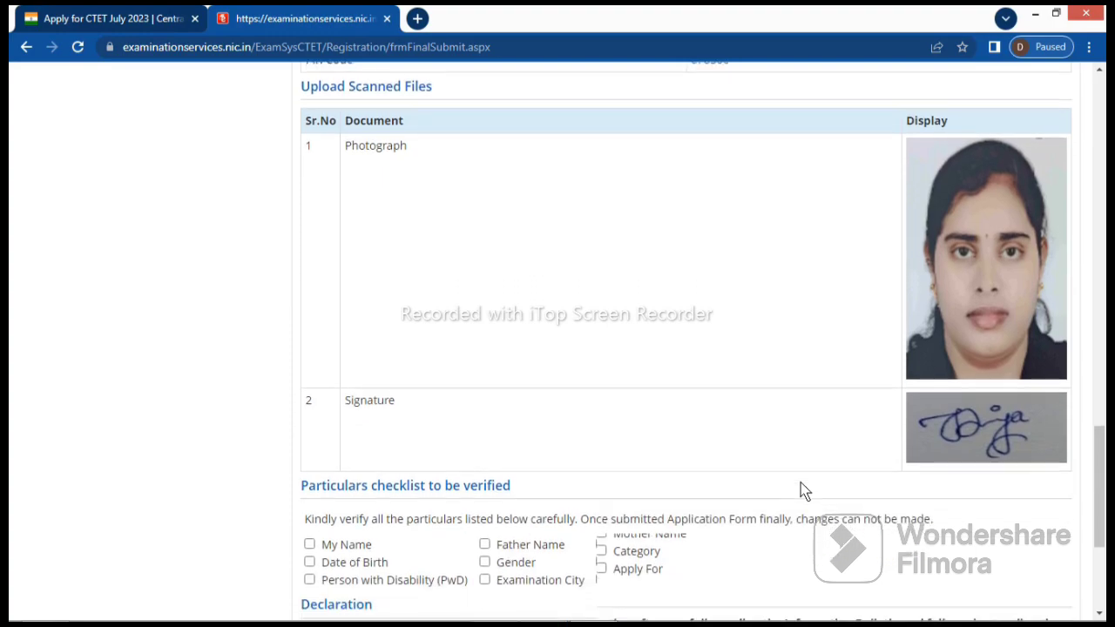
scroll(804, 490, down, 2)
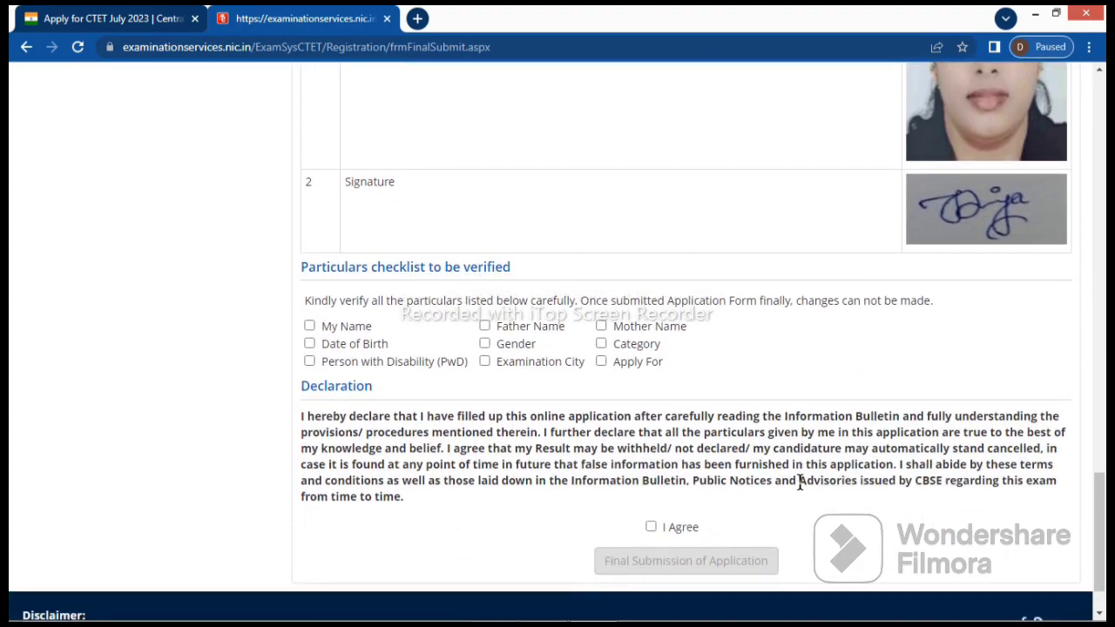
Tick all nine particulars, from My Name to Apply For, as verified, and agree to the declaration
click(309, 328)
click(309, 344)
click(310, 362)
click(485, 326)
click(485, 344)
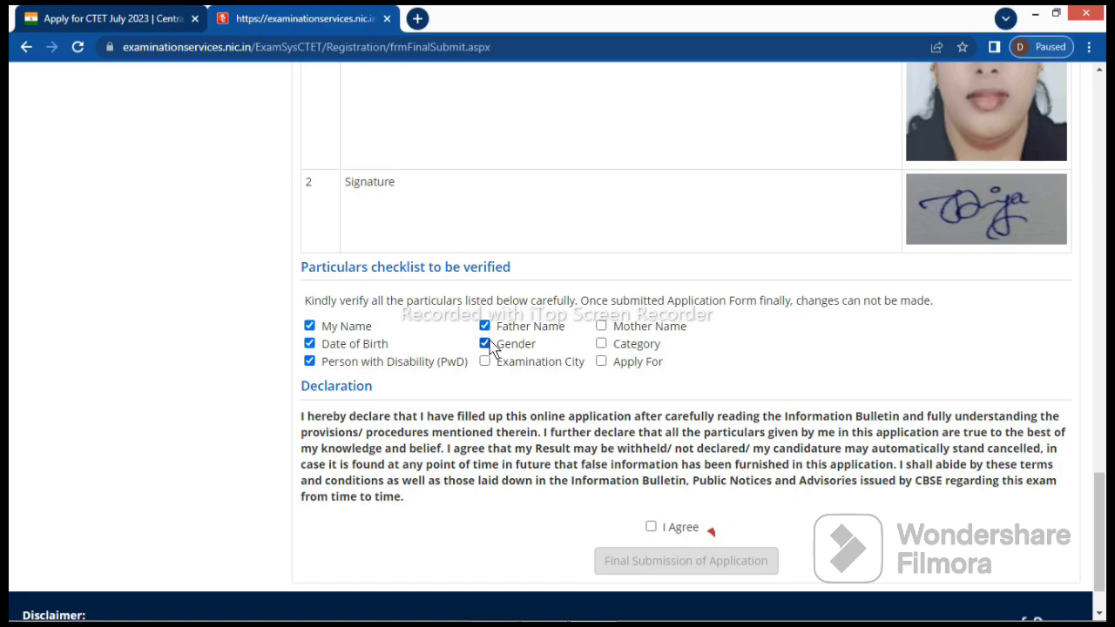
click(486, 361)
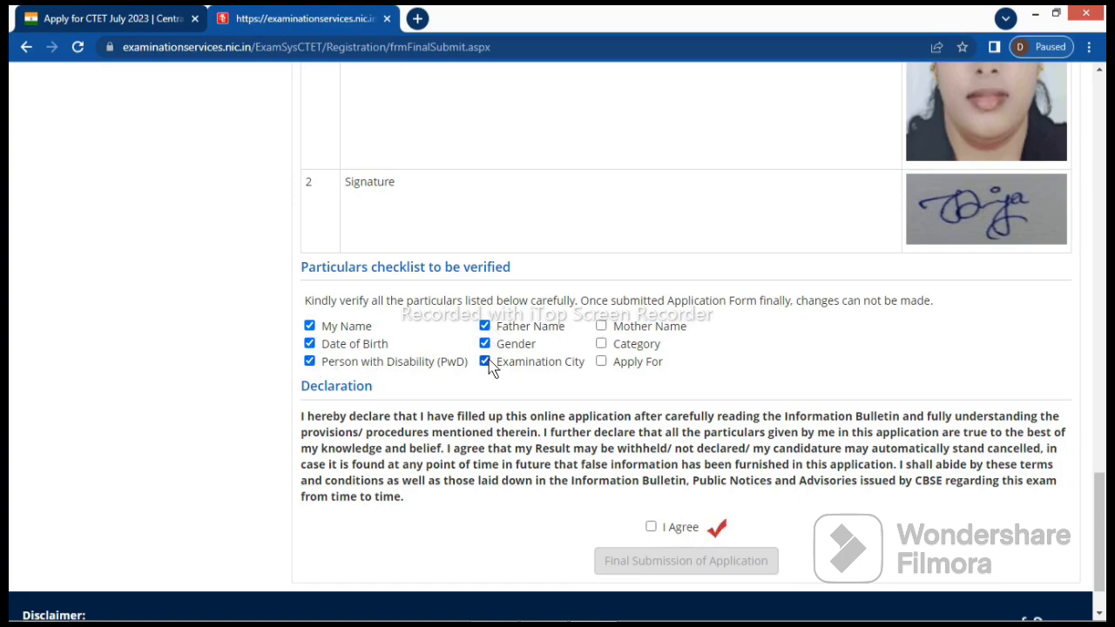
click(601, 325)
click(601, 344)
click(601, 362)
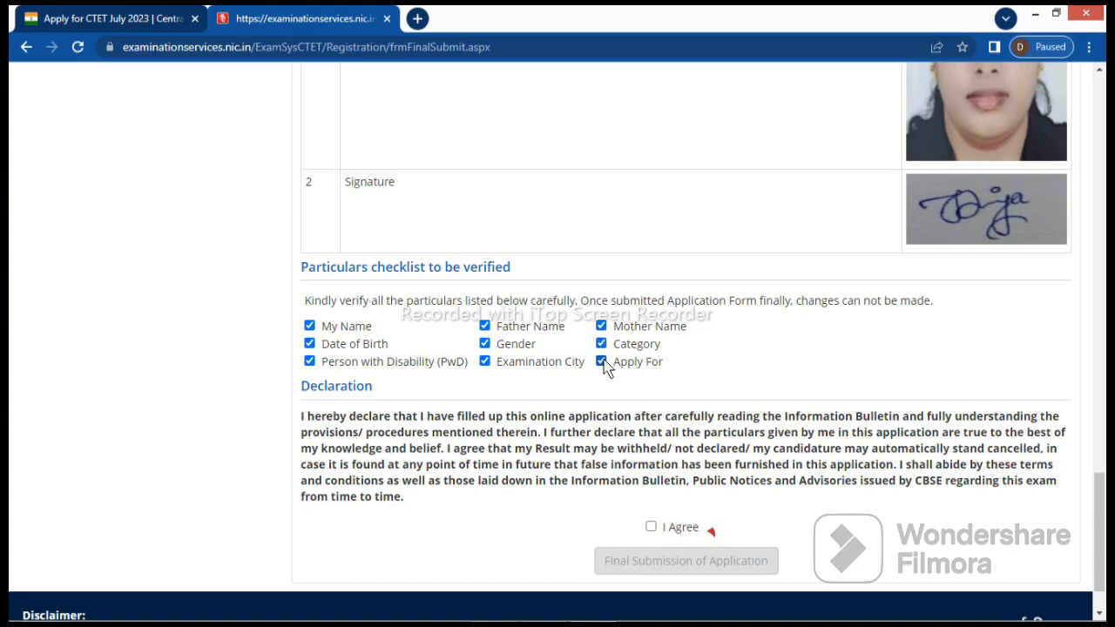
click(651, 528)
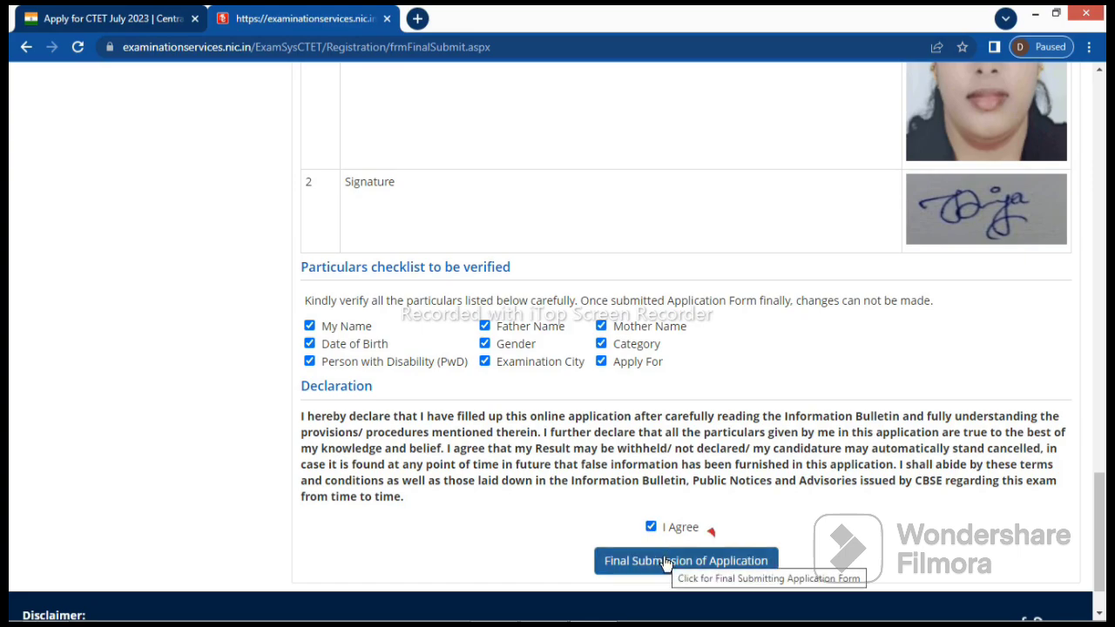
Scroll back up through the preview, then down again to the Final Submission of Application button
scroll(773, 335, up, 1)
scroll(773, 335, up, 15)
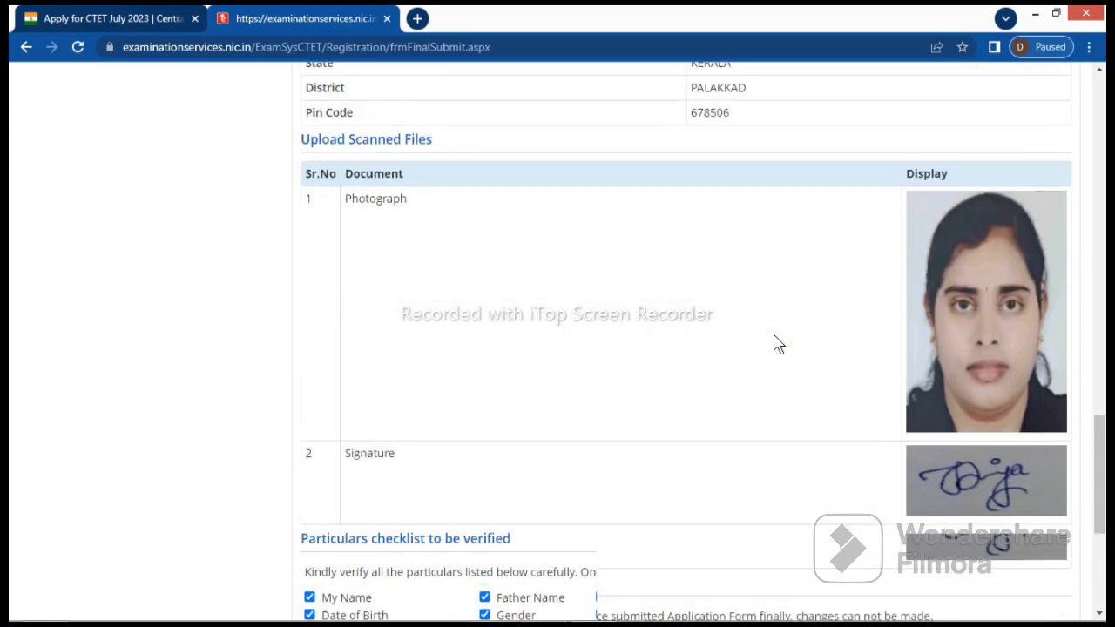
scroll(777, 343, up, 2)
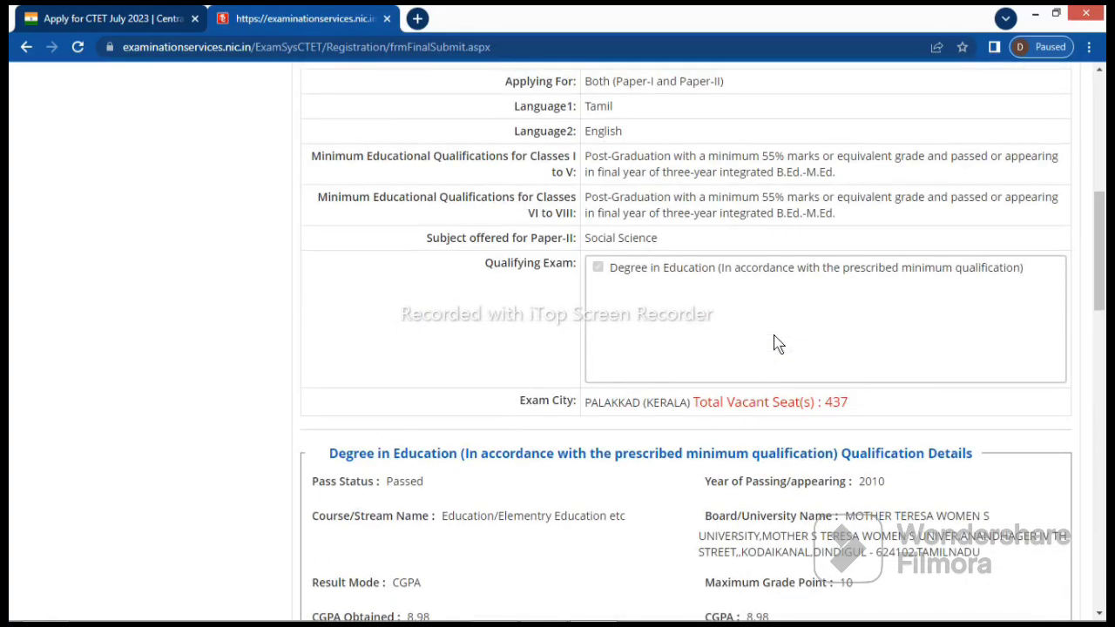
scroll(777, 342, up, 5)
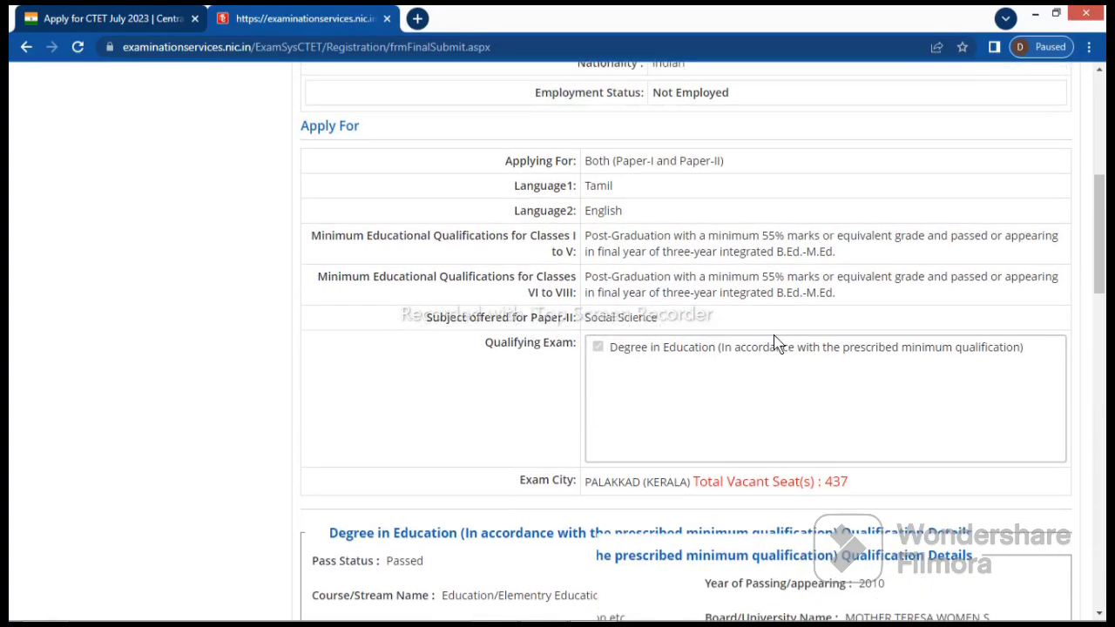
scroll(776, 342, up, 8)
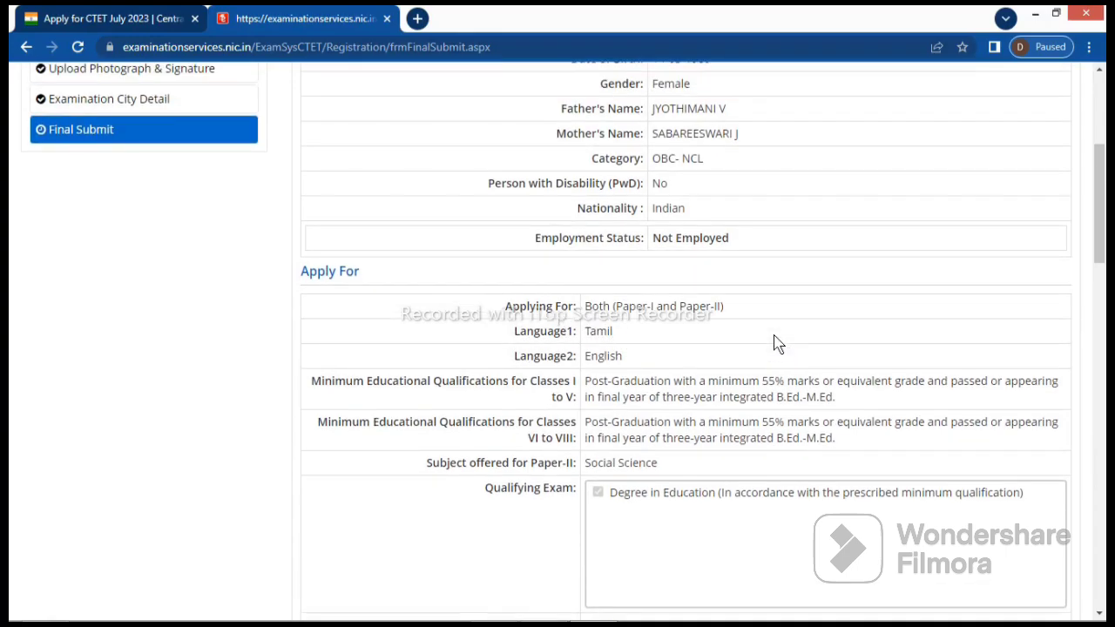
scroll(777, 343, up, 1)
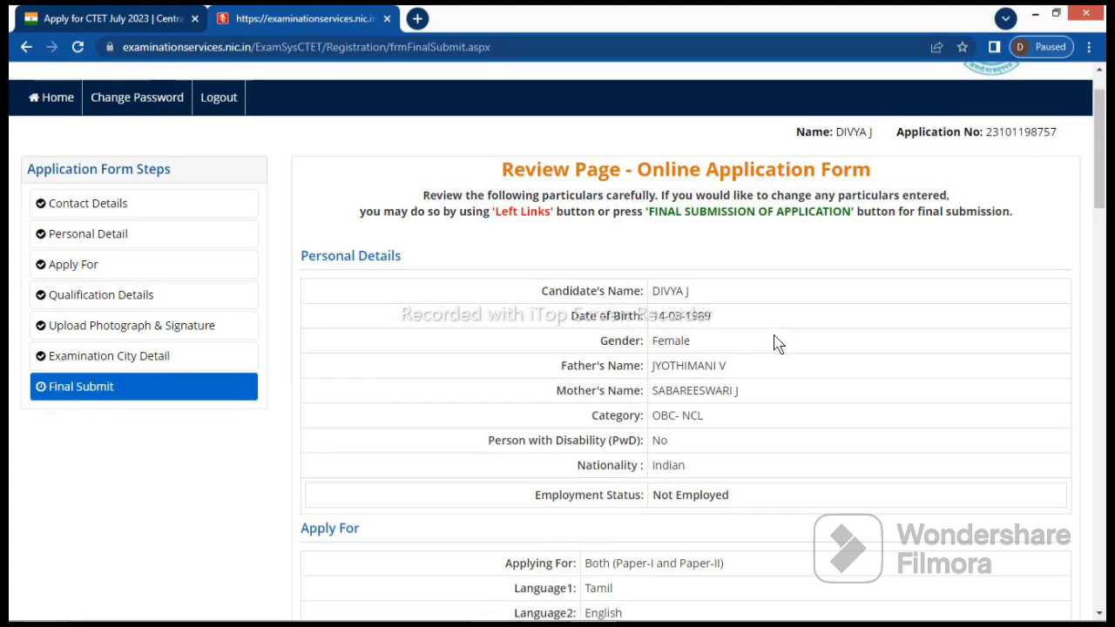
scroll(775, 342, down, 10)
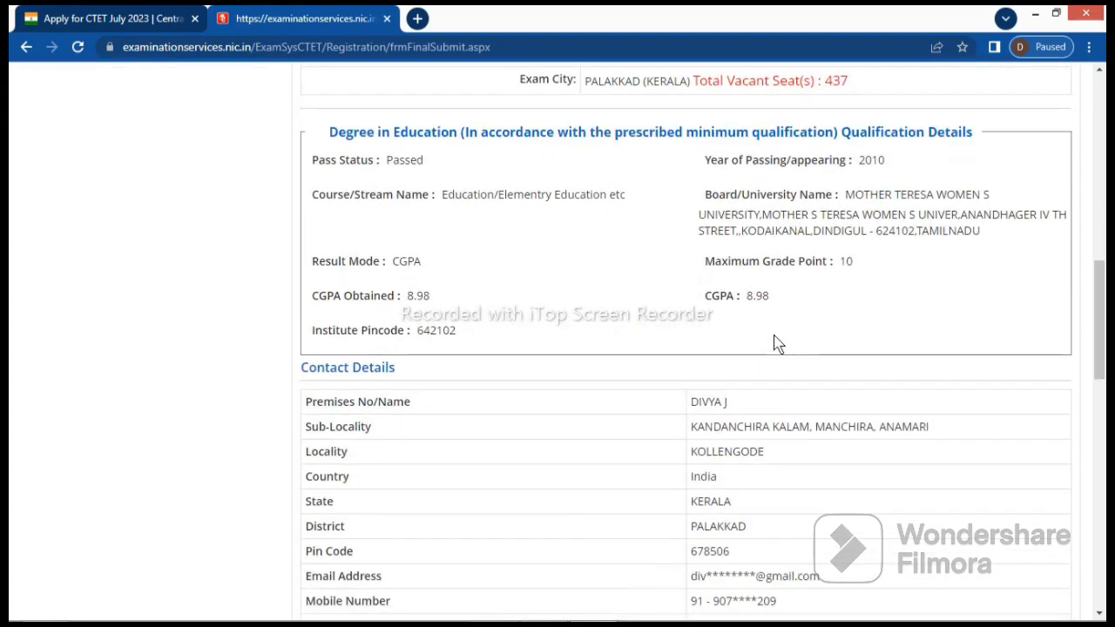
scroll(778, 343, down, 6)
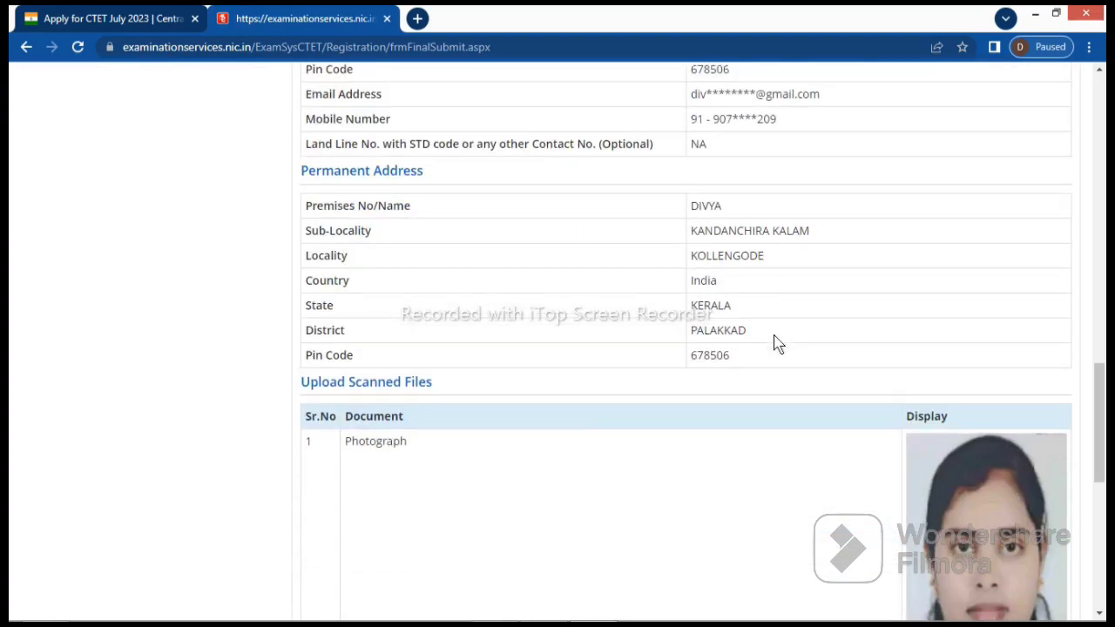
scroll(778, 343, down, 5)
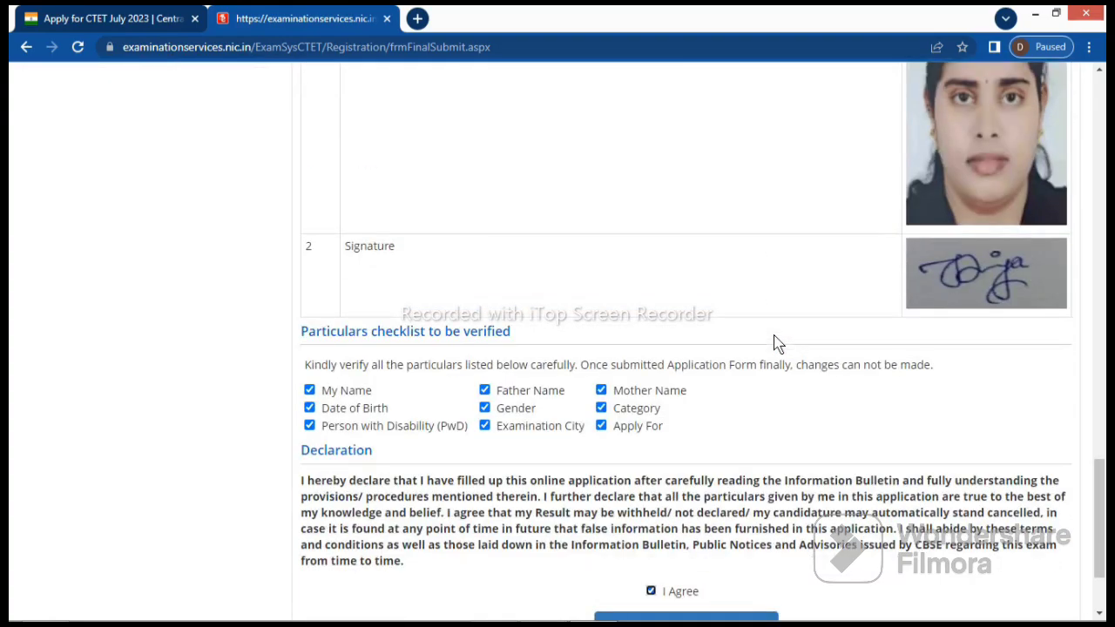
scroll(778, 343, down, 2)
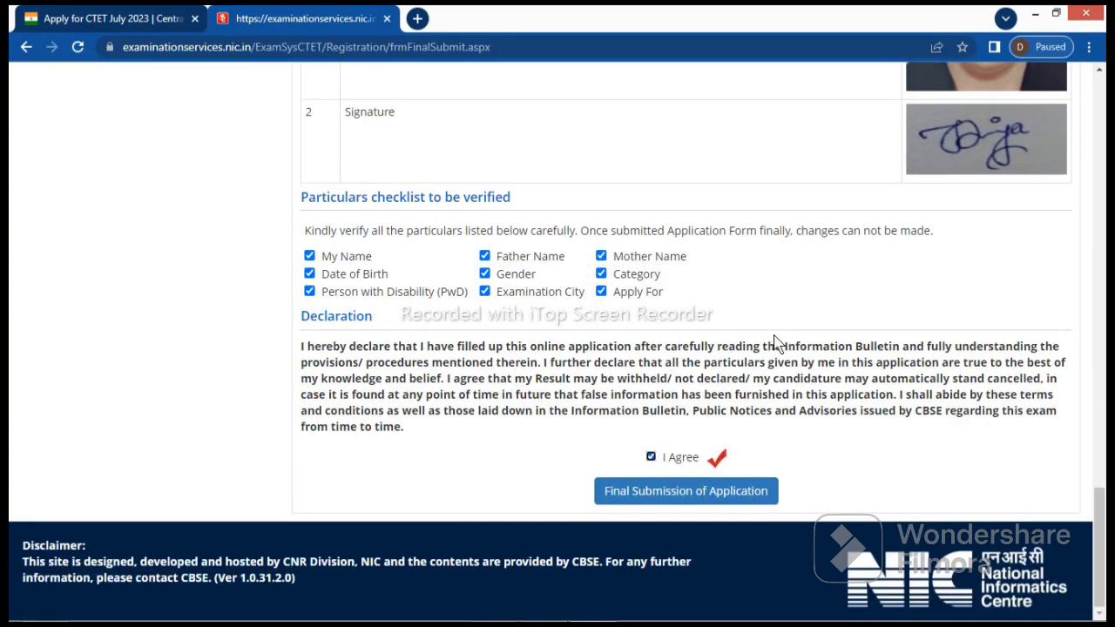
Finally submit the application and confirm with Yes, leaving the Rs. 1200/- fee due
click(637, 493)
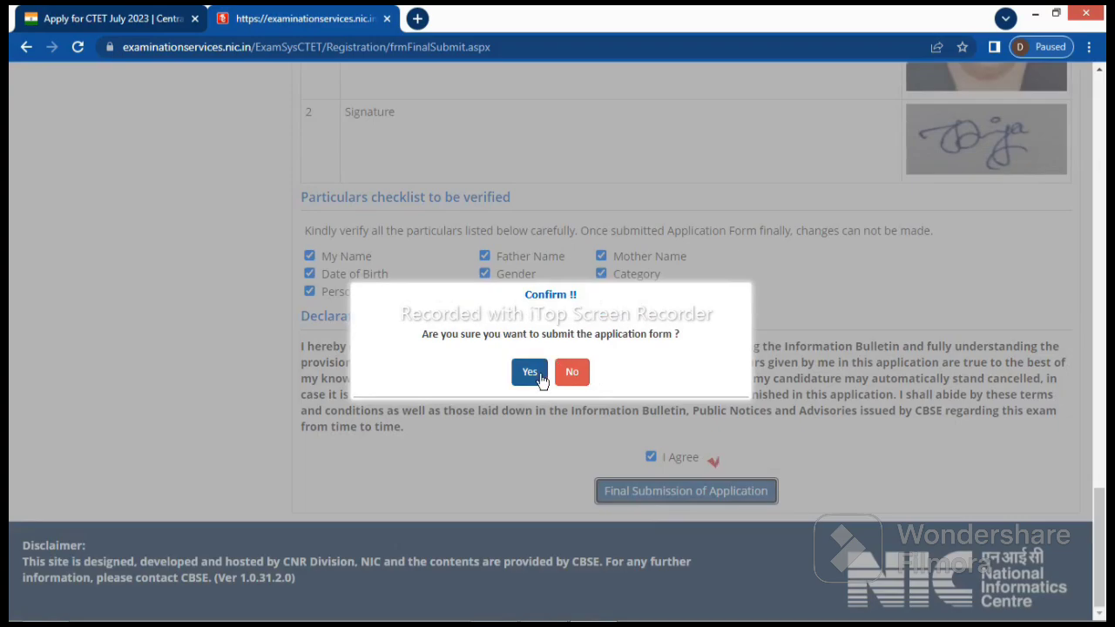
click(529, 371)
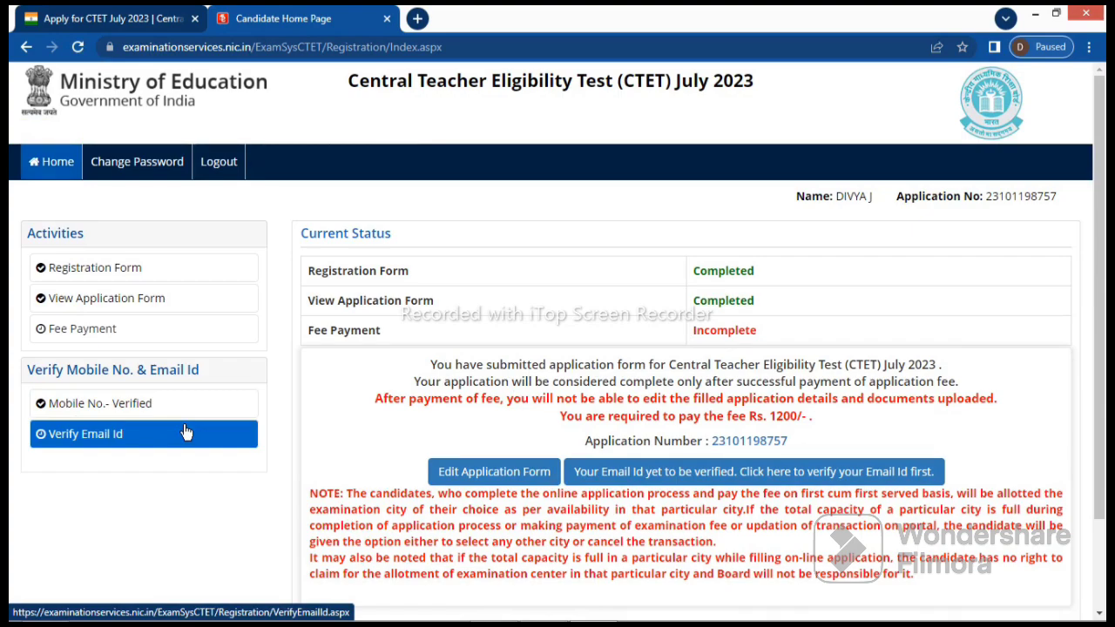
Verify the registered email id and start paying the Rs. 1200 examination fee
click(185, 433)
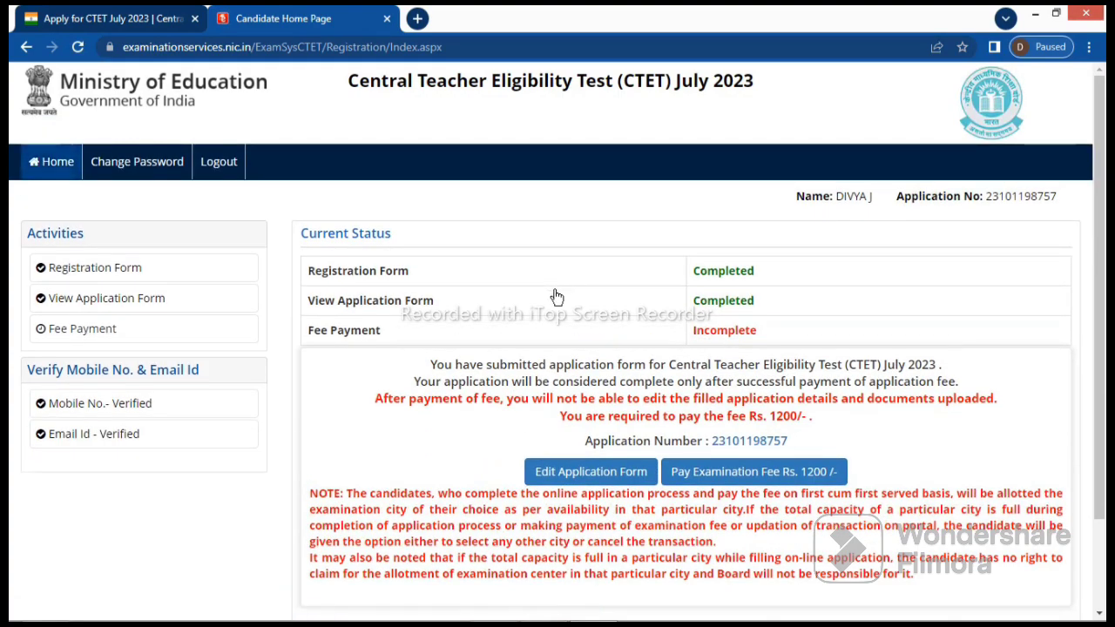
click(719, 472)
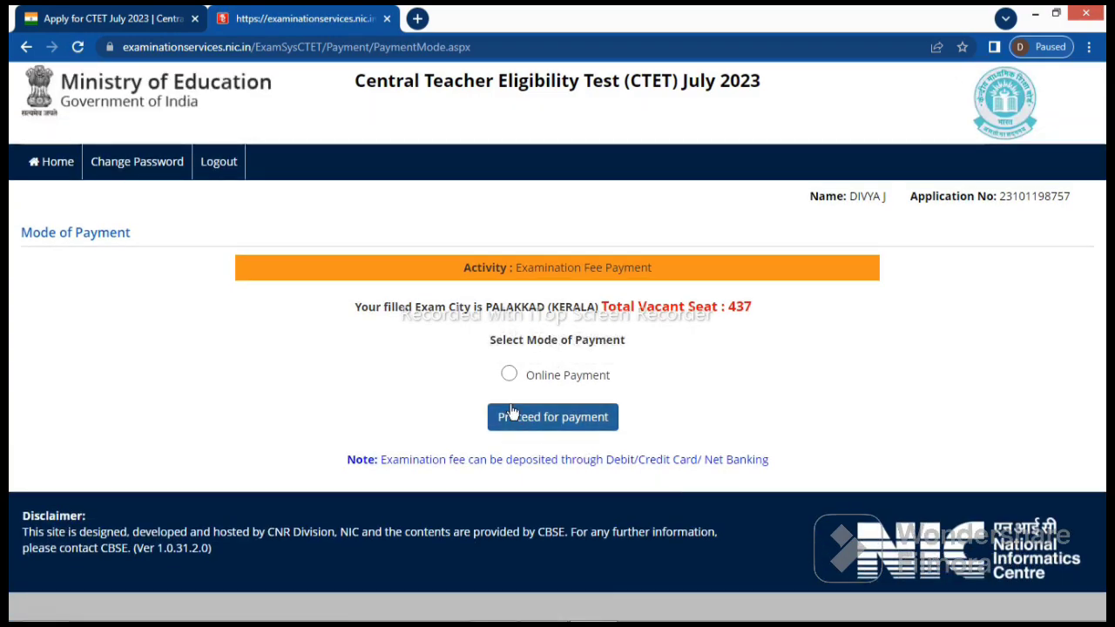
Choose Online Payment as the payment mode and confirm proceeding to the fee payment system
click(510, 375)
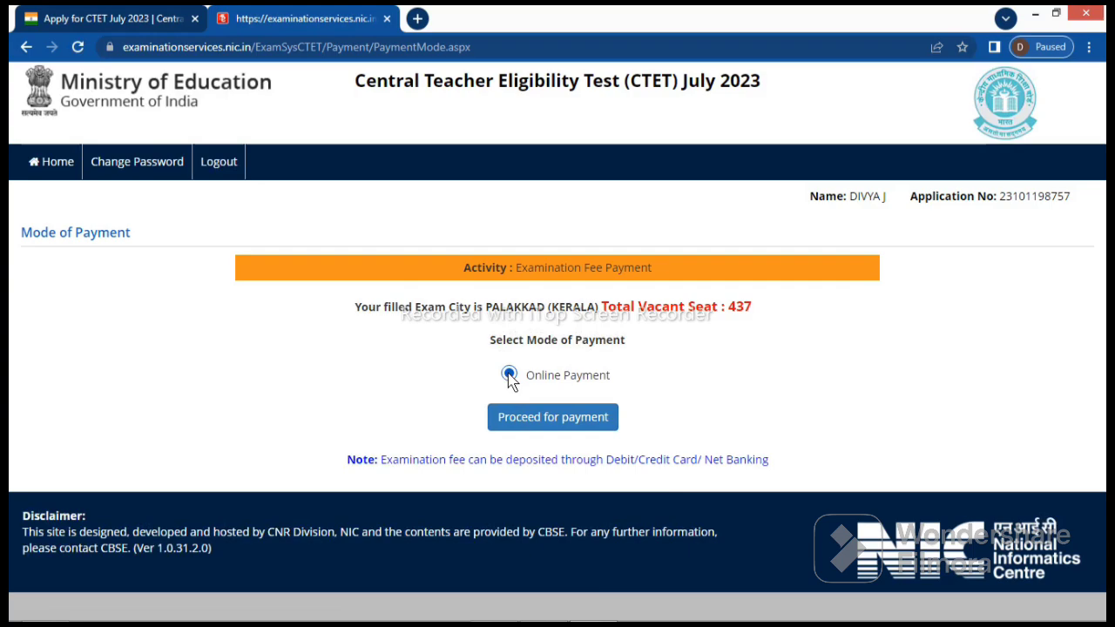
click(537, 420)
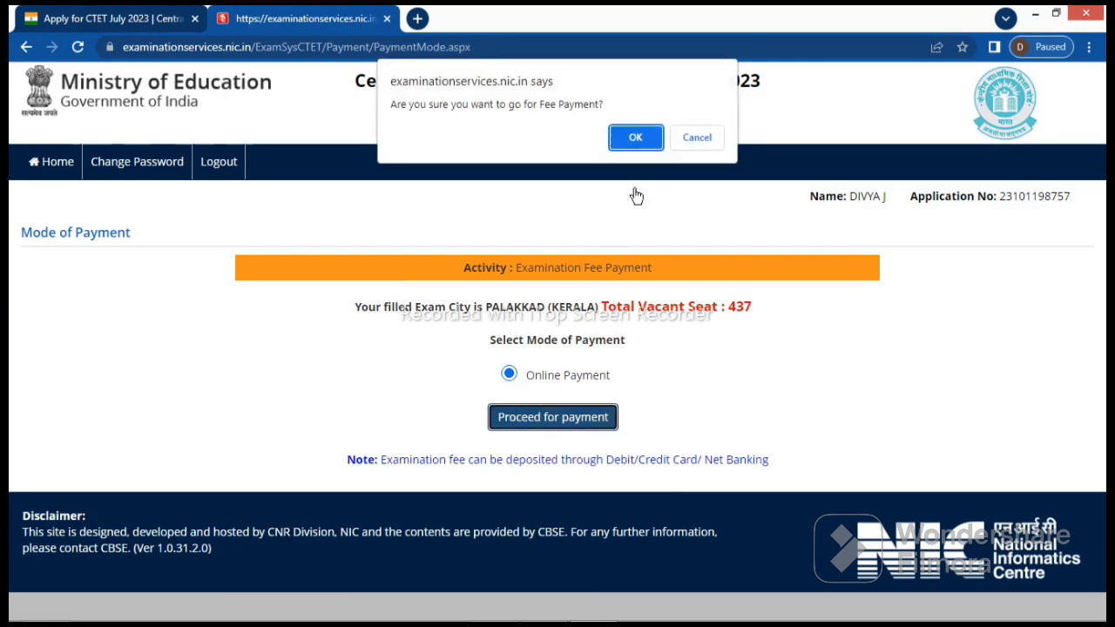
click(635, 137)
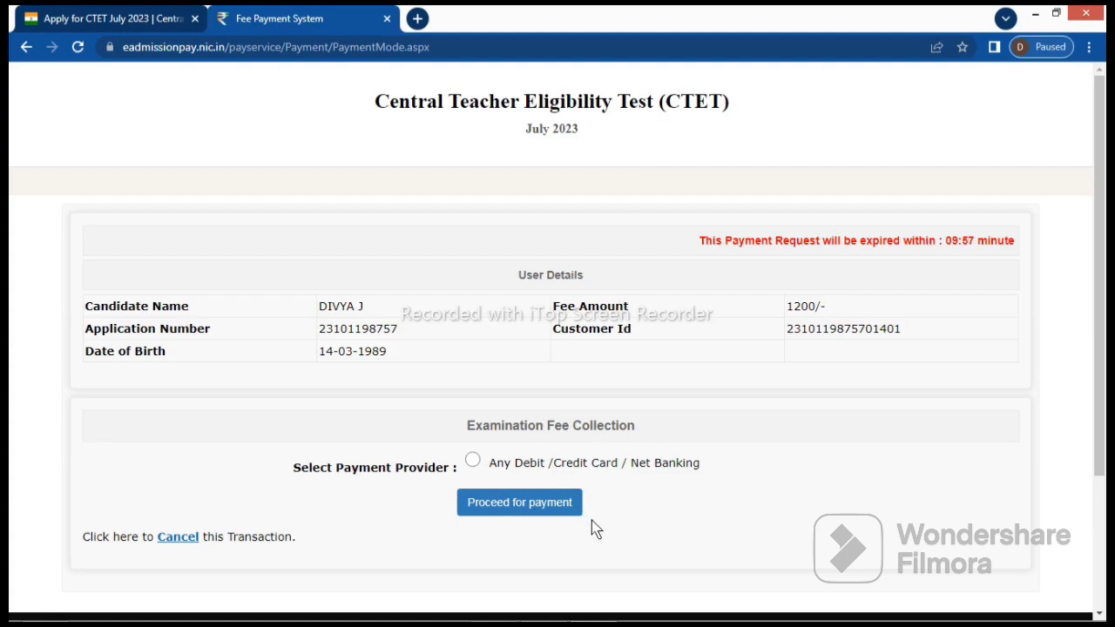
Pay the 1200/- fee through the Any Debit/Credit Card/Net Banking provider
click(664, 472)
click(536, 512)
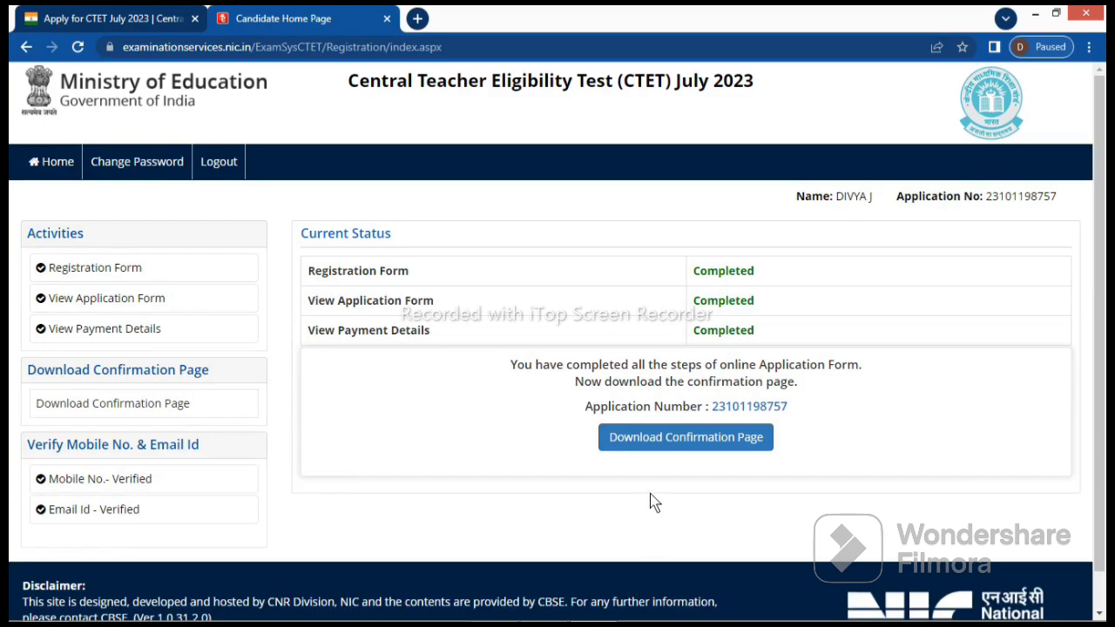
Download the Confirmation Page from the Candidate Home Page
click(706, 448)
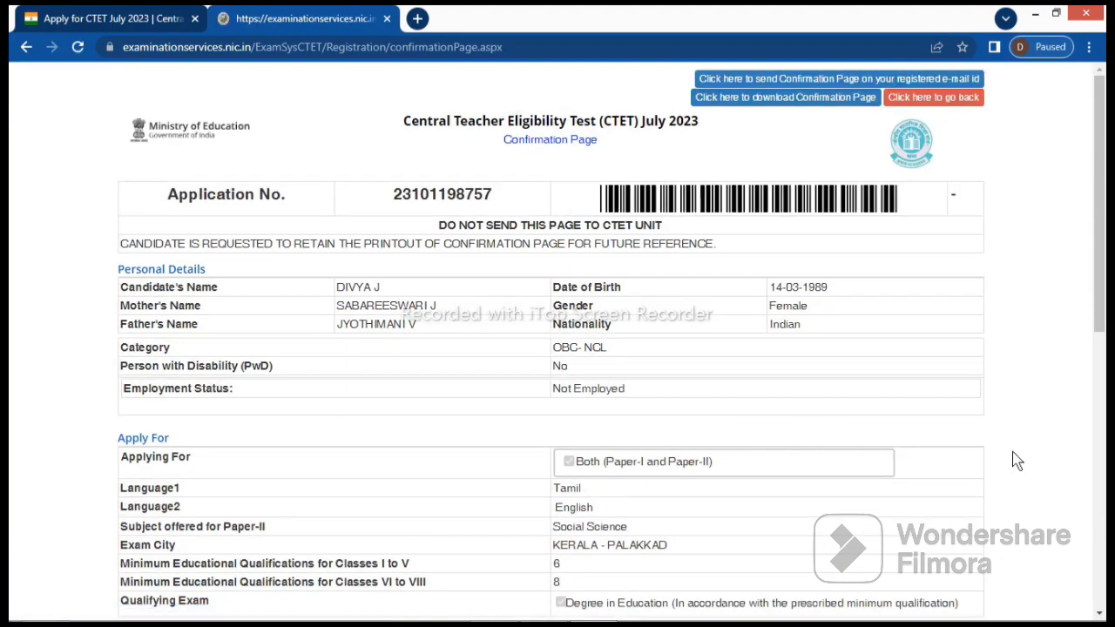
scroll(1017, 461, down, 2)
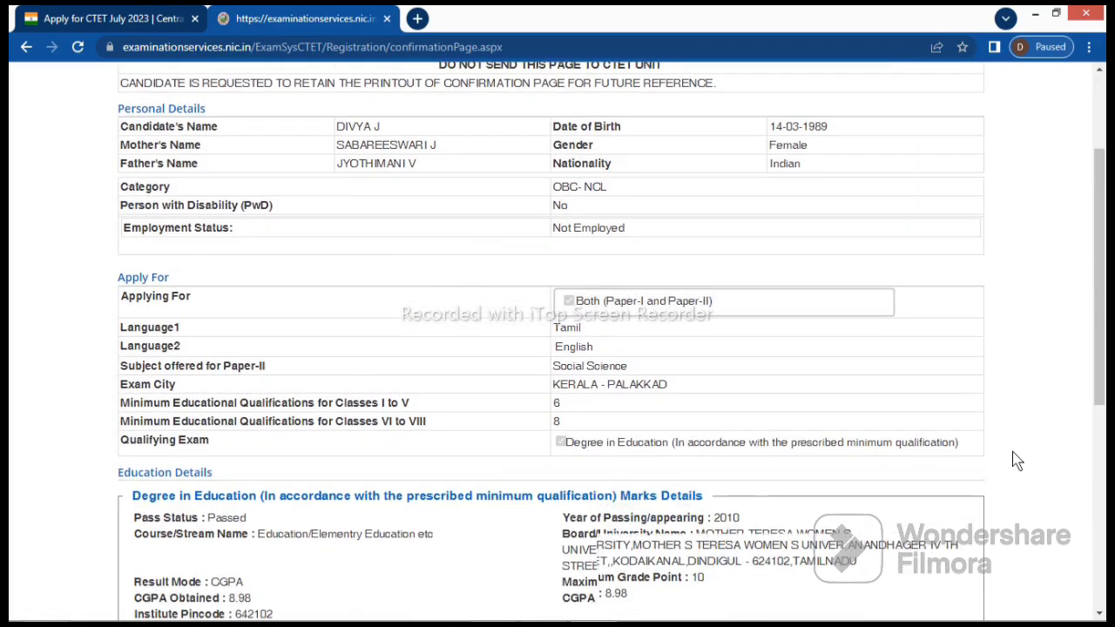
scroll(1018, 462, down, 4)
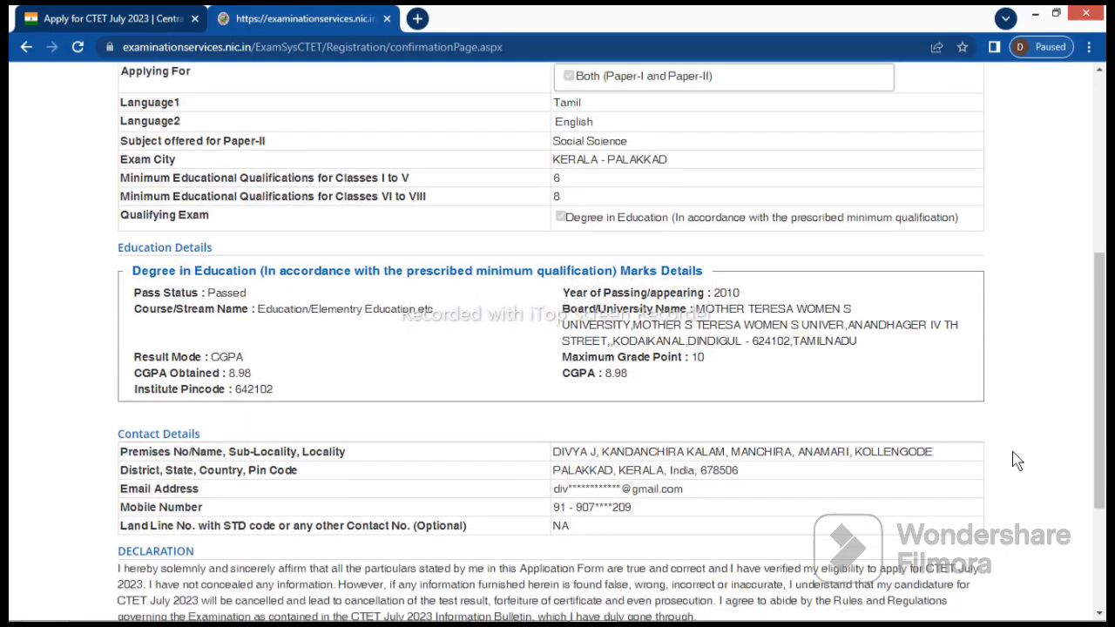
scroll(1018, 462, down, 1)
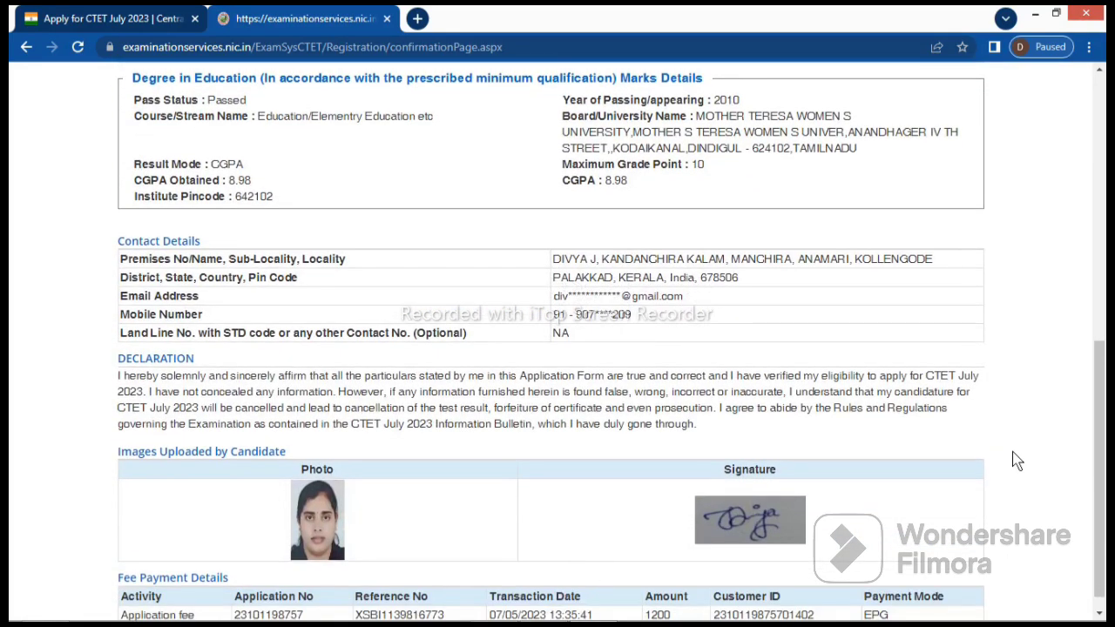
scroll(1018, 462, down, 1)
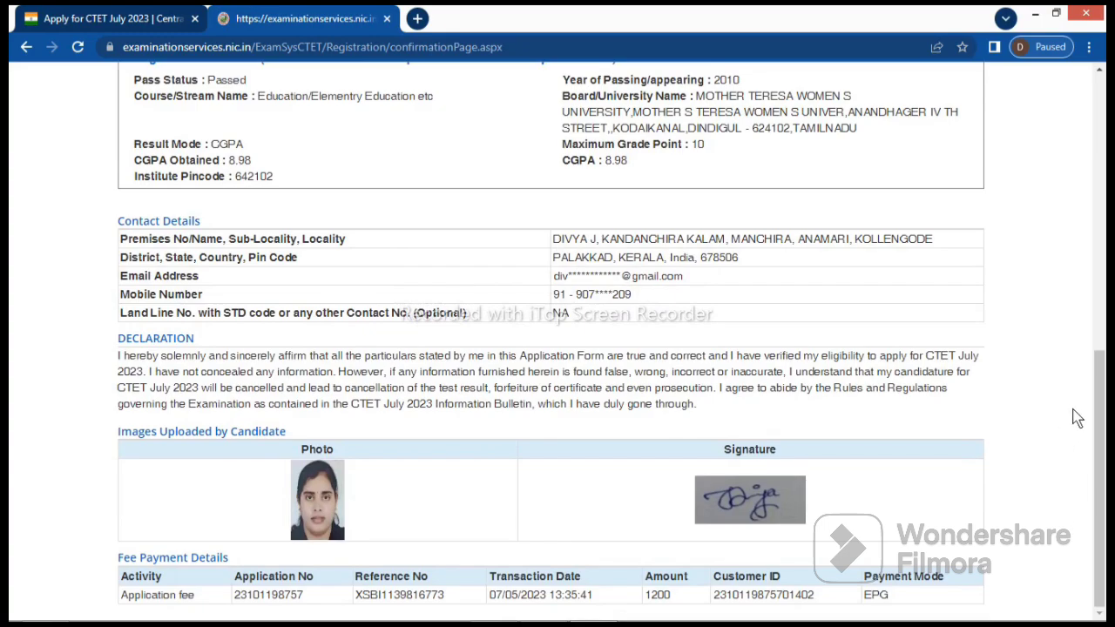
scroll(1058, 364, up, 10)
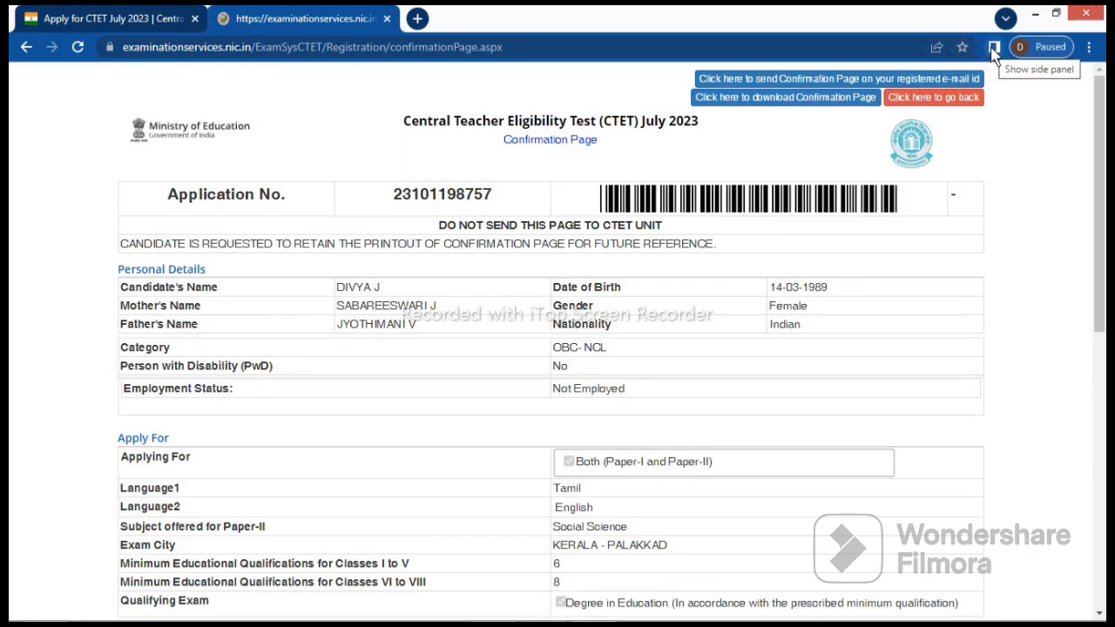
Download the confirmation page as a PDF, then e-mail it to the registered address
click(841, 107)
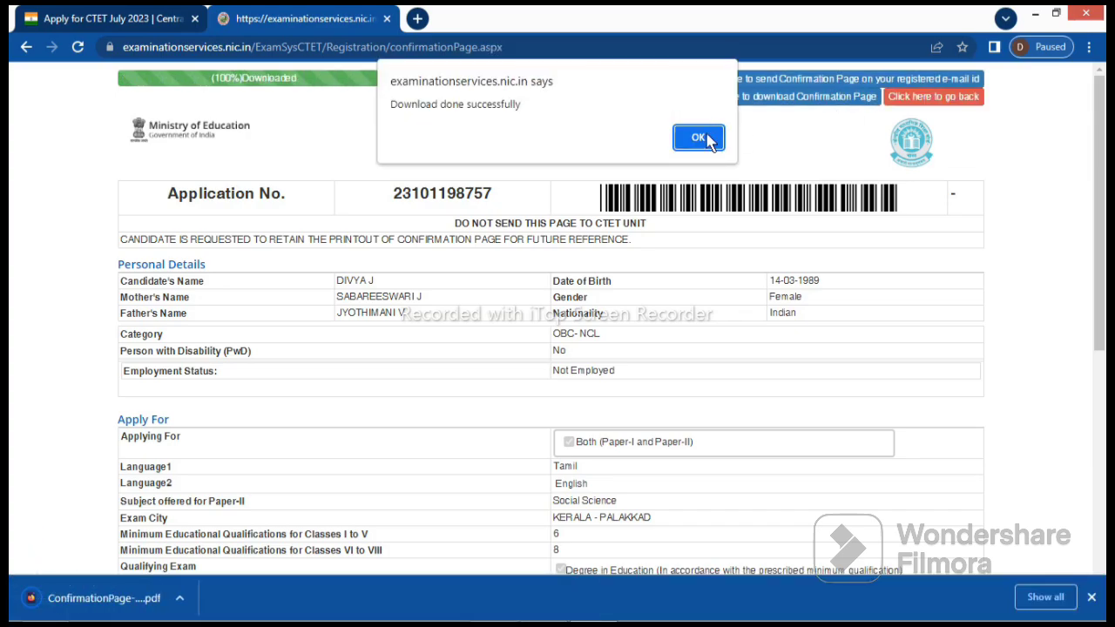
click(707, 137)
click(793, 80)
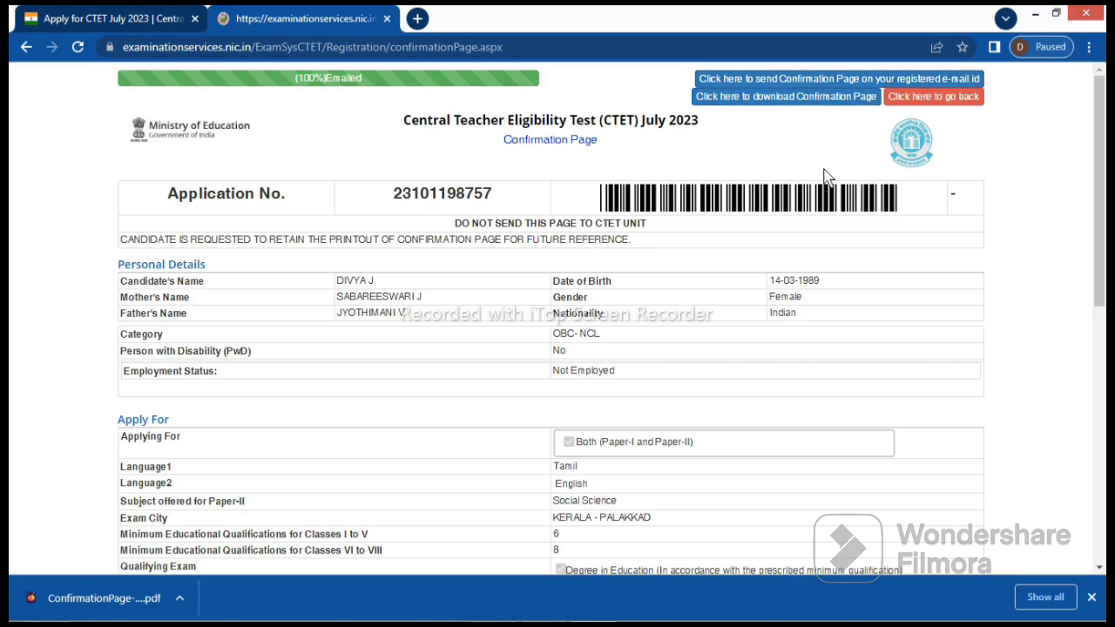
Go back to the Candidate Home Page and verify every application step shows Completed
click(926, 98)
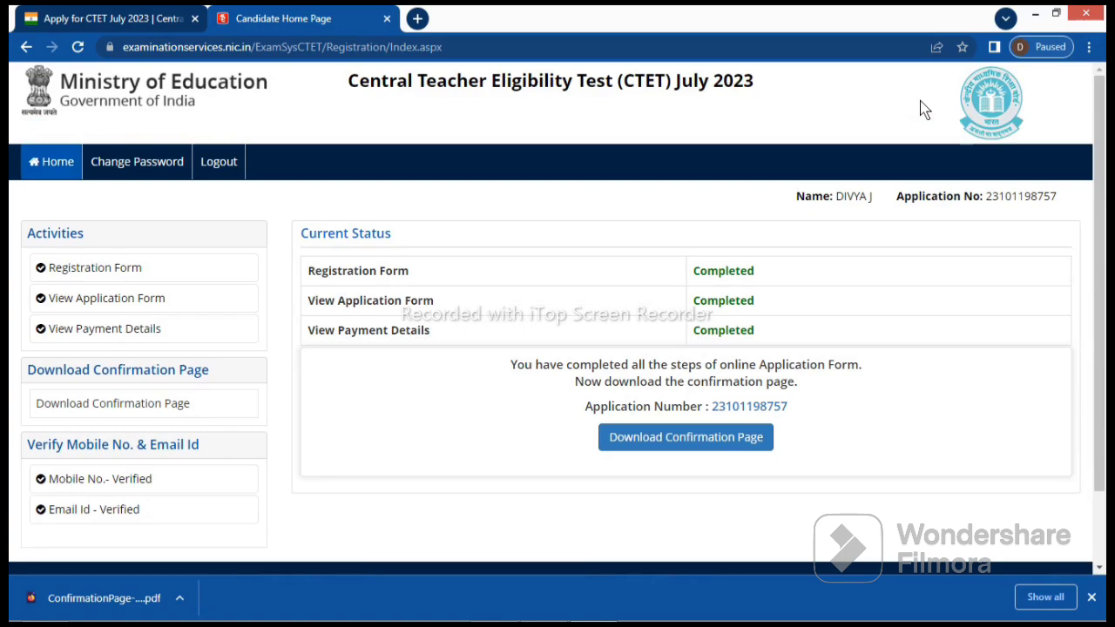
key(super+c)
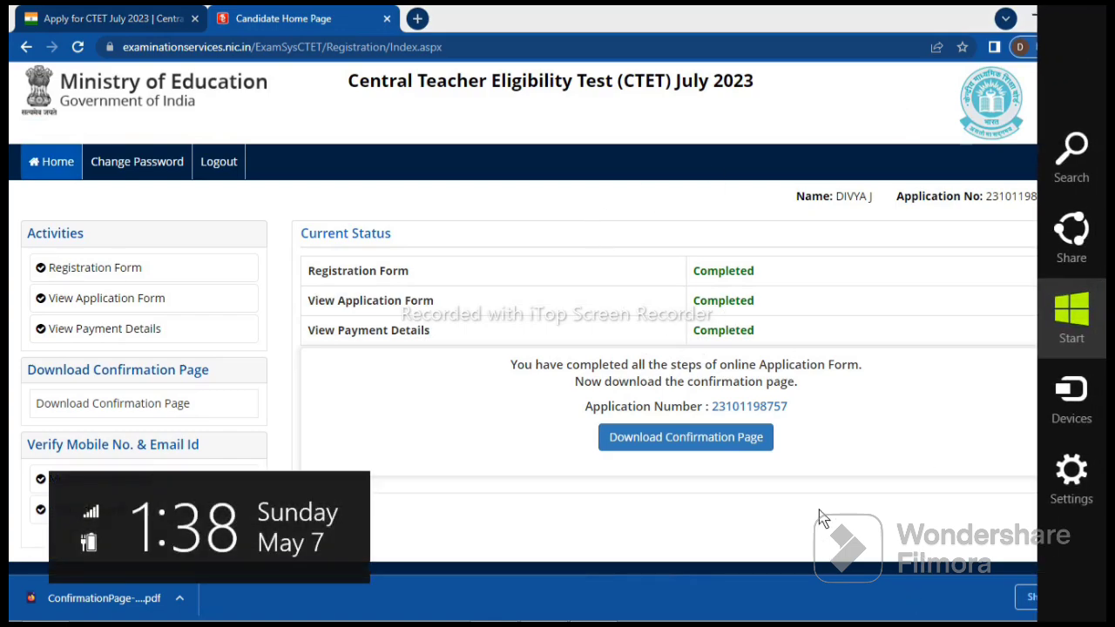
click(850, 441)
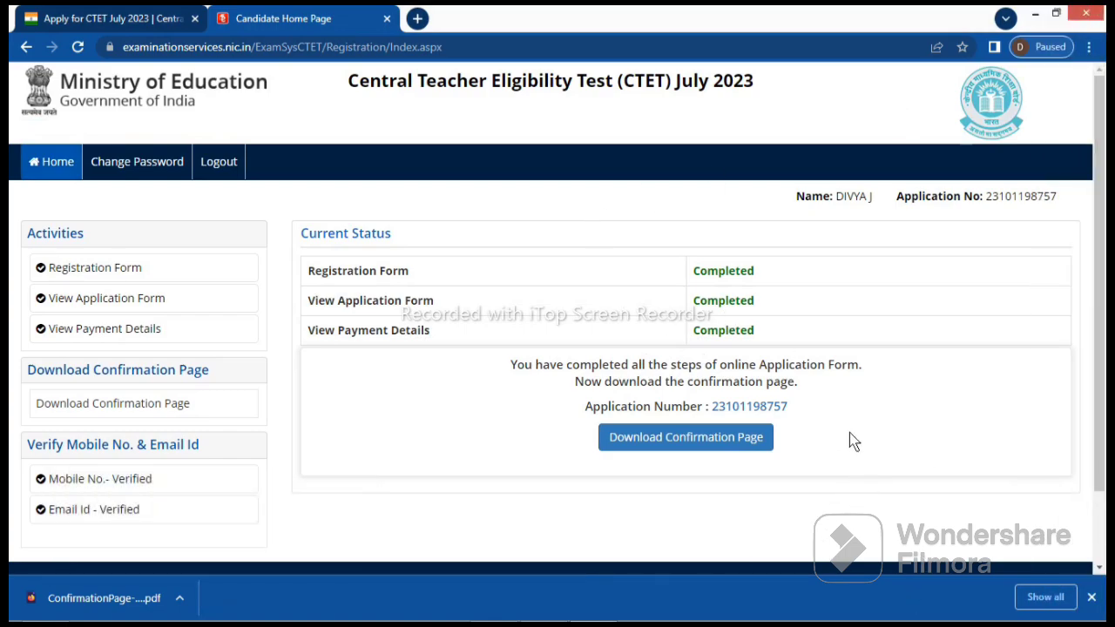
click(1099, 568)
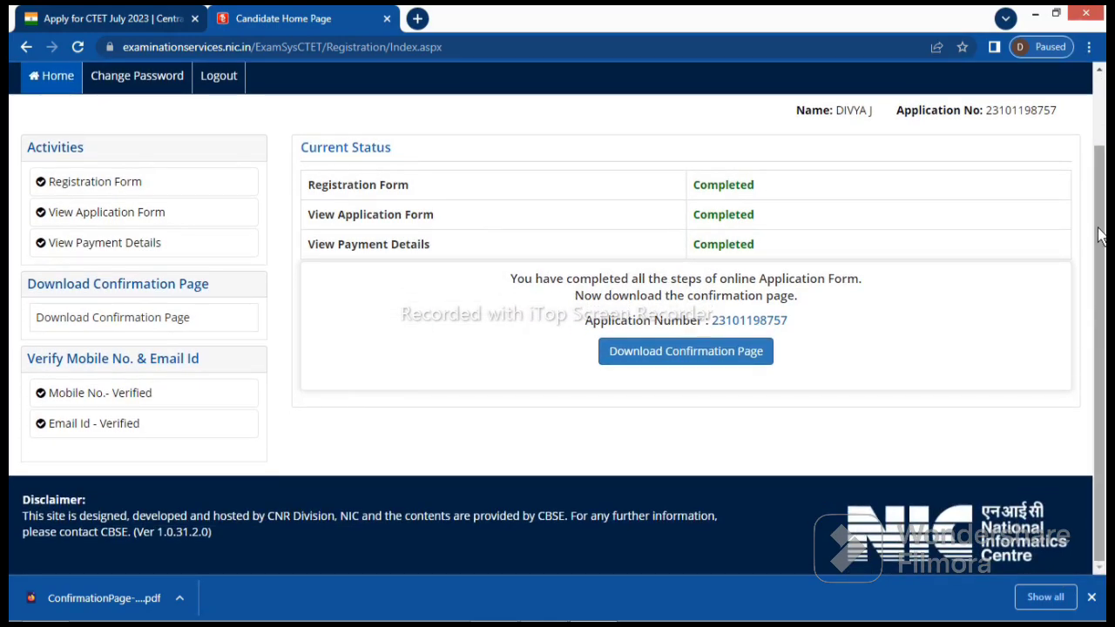
click(1099, 77)
click(1099, 77)
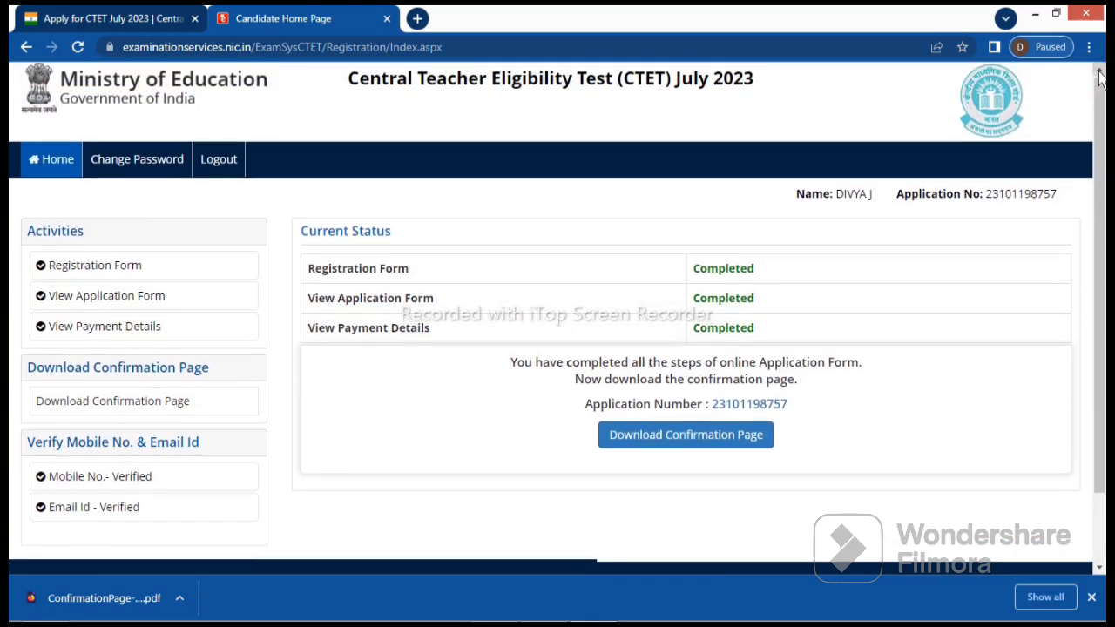